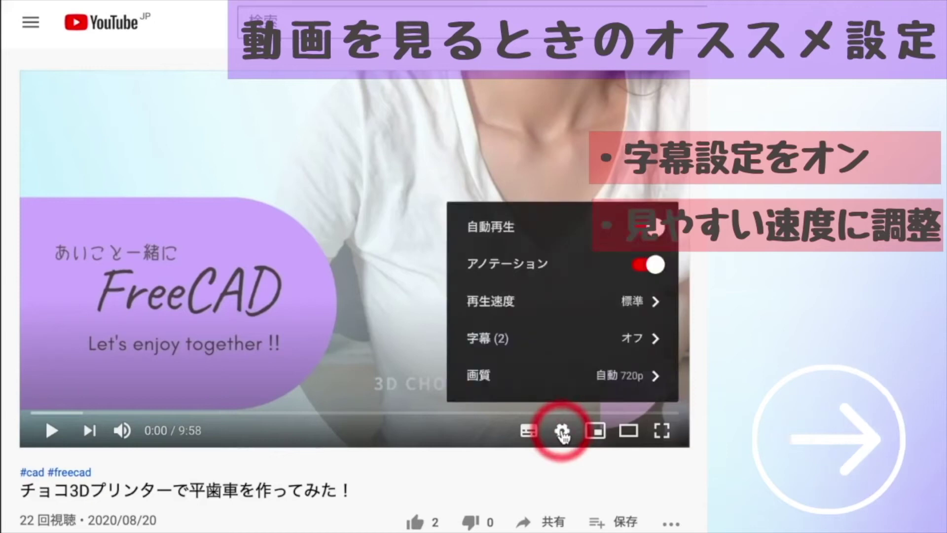
Step: Turn on Japanese (日本語) subtitles for the YouTube FreeCAD tutorial video
{"action": "left_click", "coordinate": [548, 333]}
{"action": "left_click", "coordinate": [531, 337]}
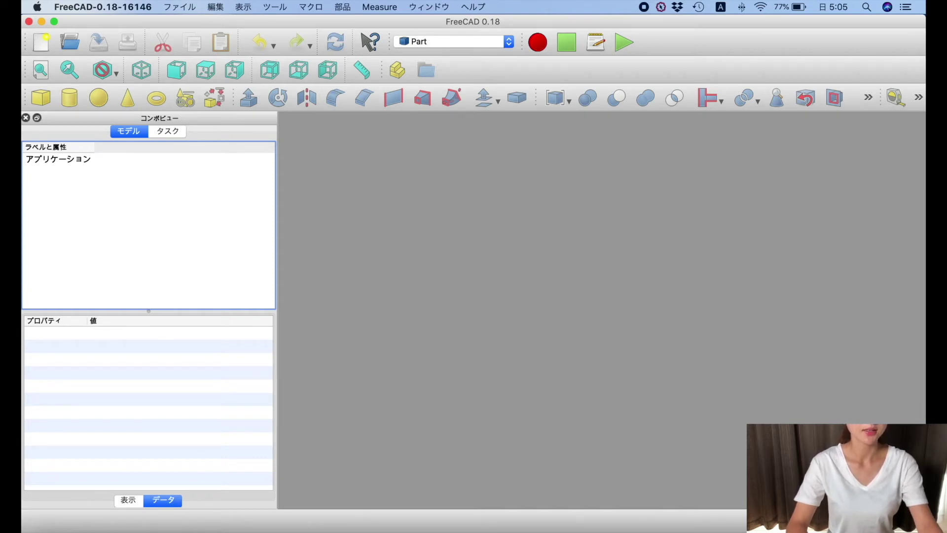
Step: Install the animation workbench from the Addon manager, then quit FreeCAD to restart it
{"action": "left_click", "coordinate": [277, 9]}
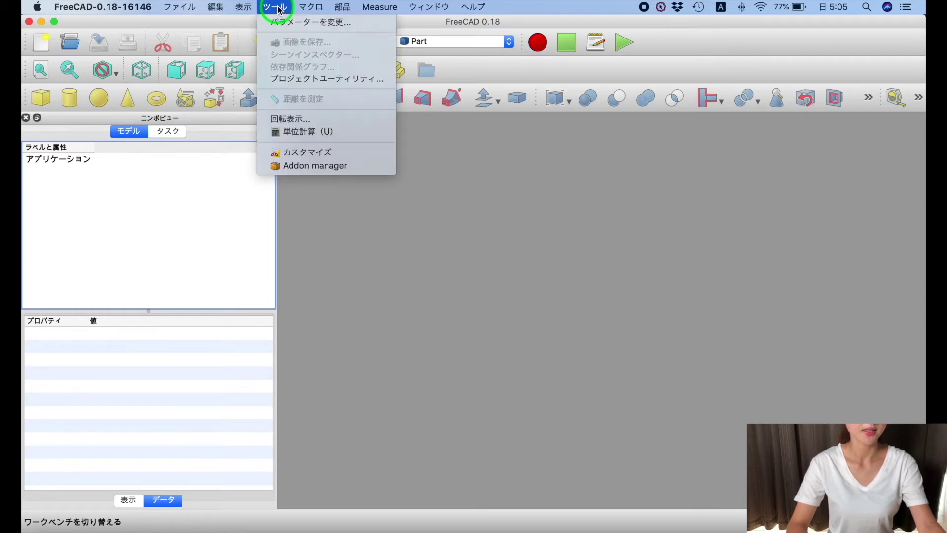
{"action": "left_click", "coordinate": [296, 168]}
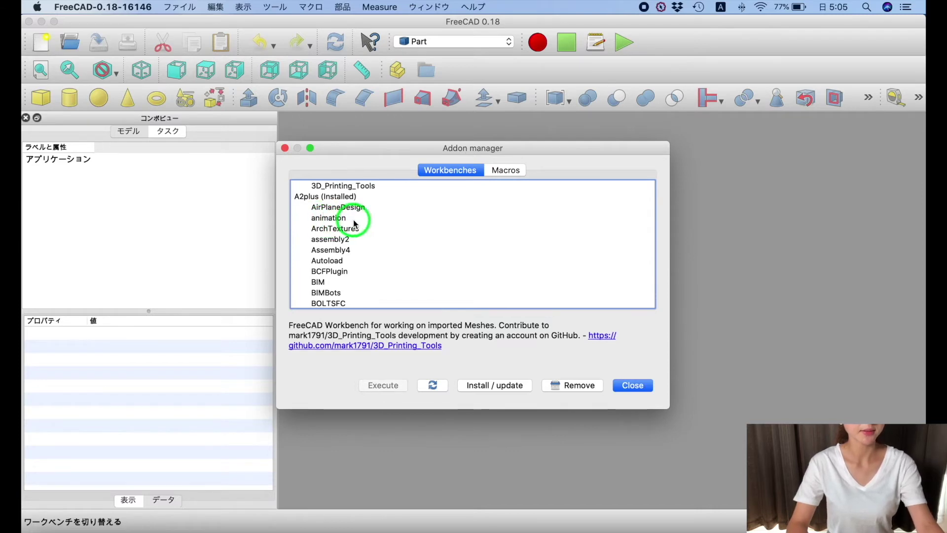
{"action": "left_click", "coordinate": [329, 221]}
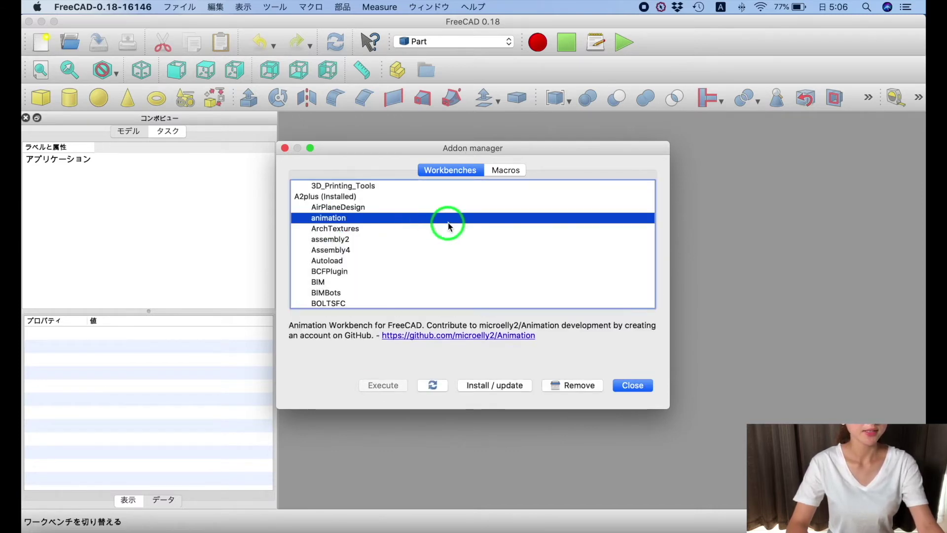
{"action": "left_click", "coordinate": [491, 386]}
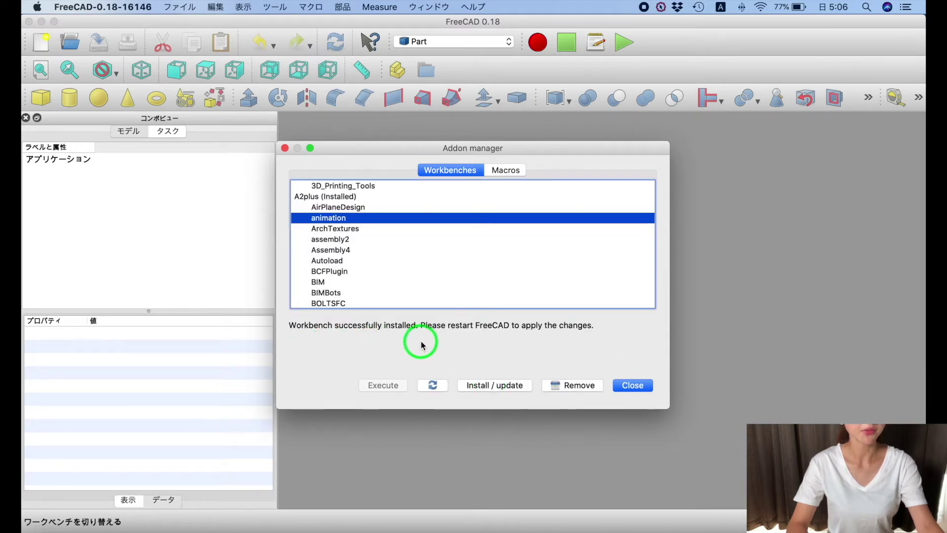
{"action": "left_click", "coordinate": [638, 386]}
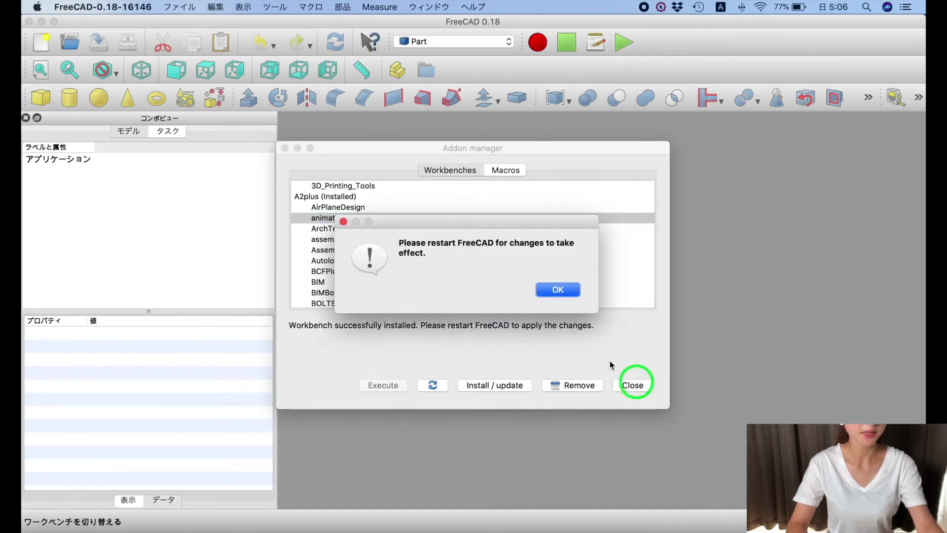
{"action": "left_click", "coordinate": [558, 290]}
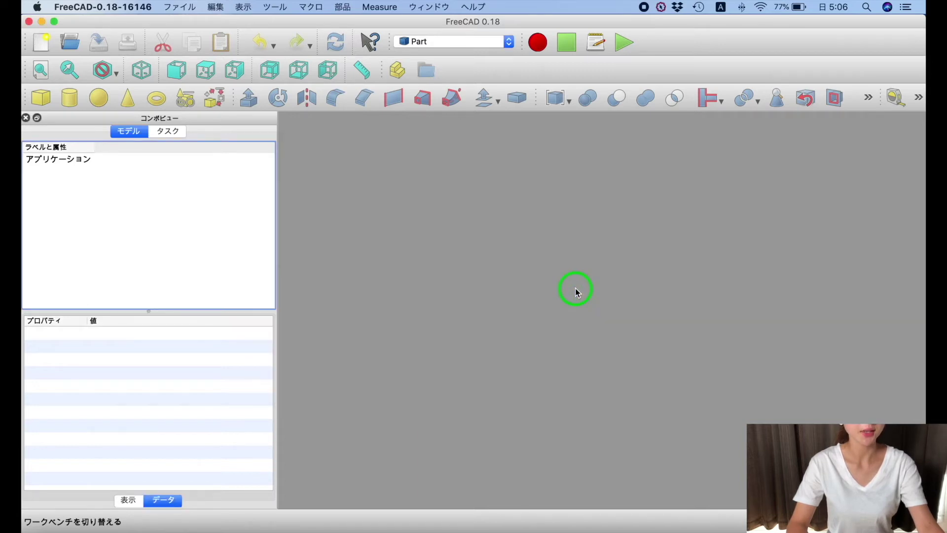
{"action": "left_click", "coordinate": [28, 23]}
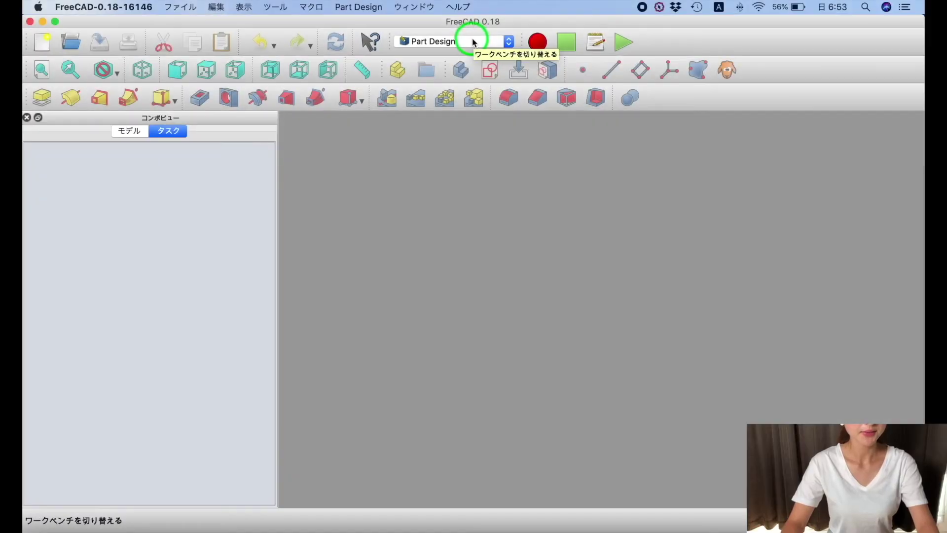
Step: Switch to the Animation workbench and select the propeller-servo assembly file in Dropbox folder 56
{"action": "left_click", "coordinate": [472, 42]}
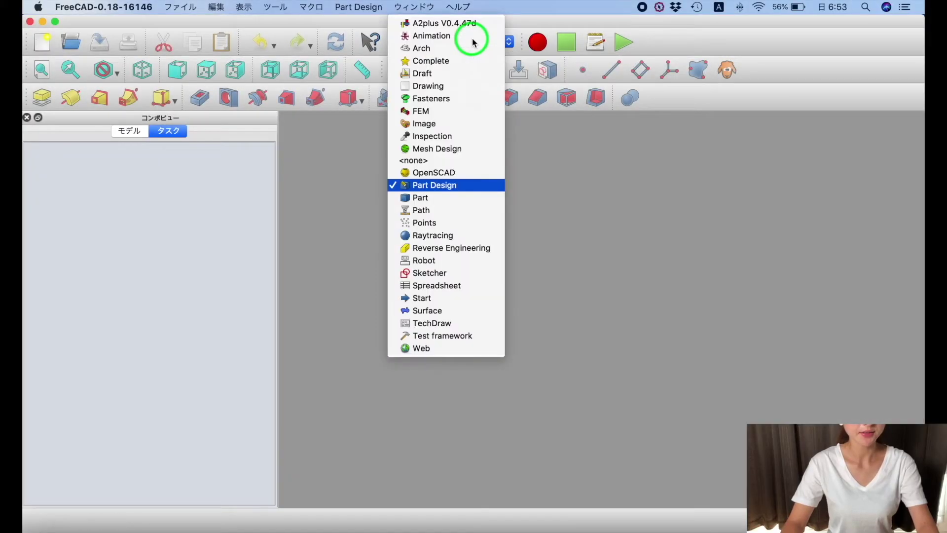
{"action": "left_click", "coordinate": [436, 37]}
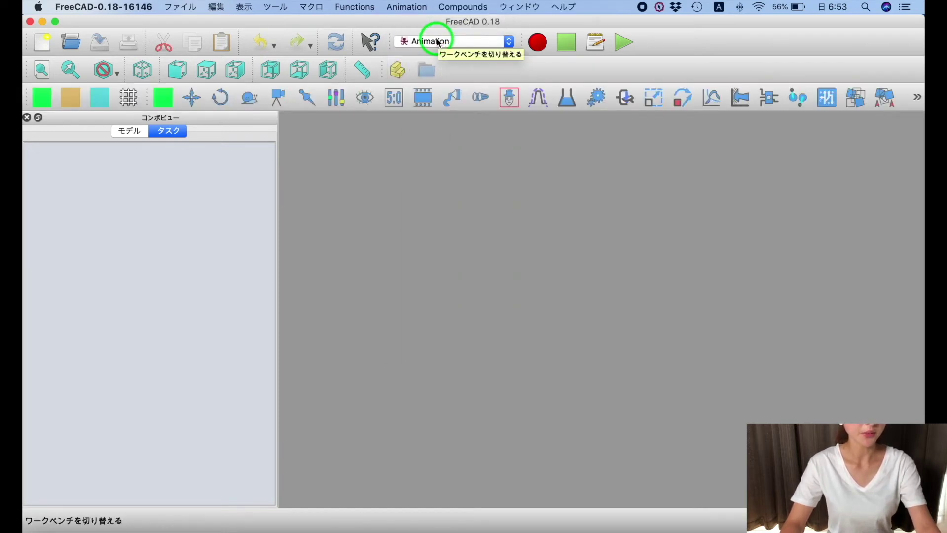
{"action": "left_click", "coordinate": [71, 46]}
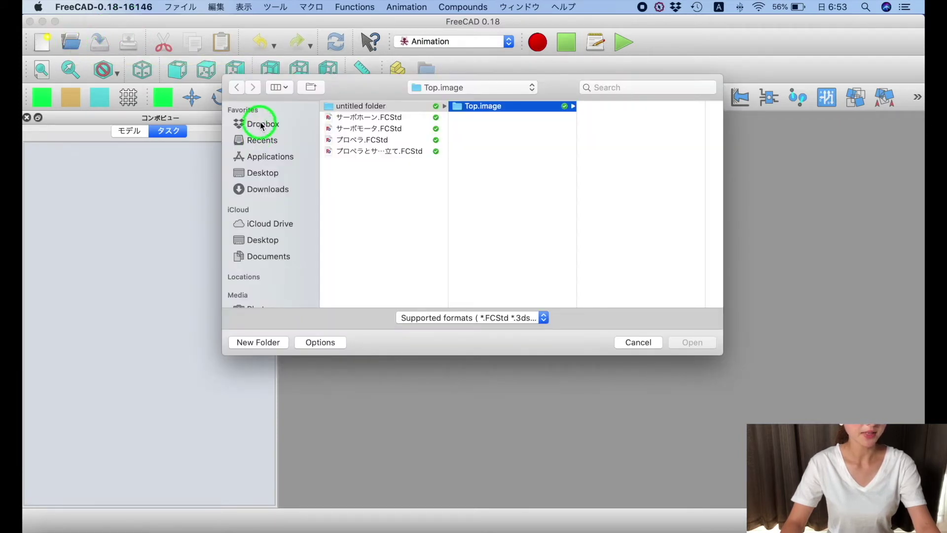
{"action": "left_click", "coordinate": [262, 124]}
{"action": "left_click", "coordinate": [340, 118]}
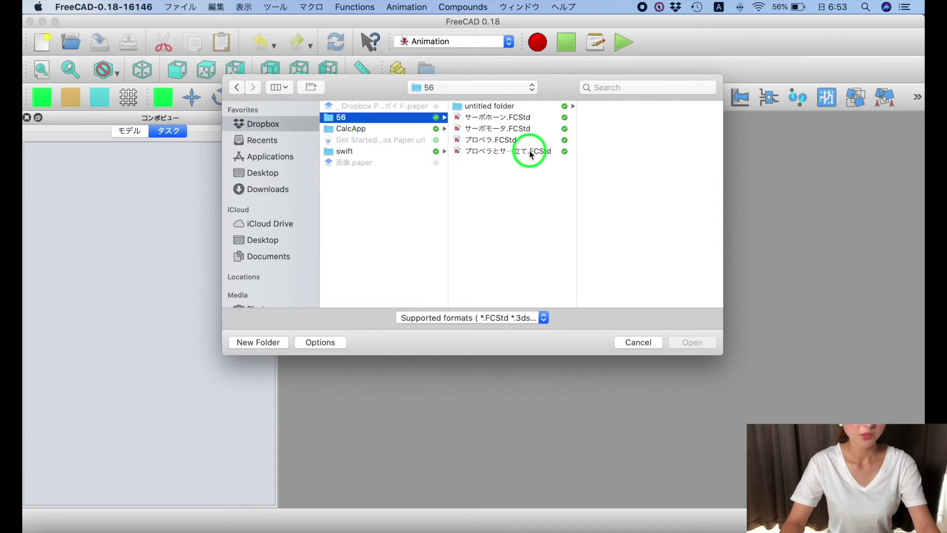
{"action": "left_click", "coordinate": [530, 152]}
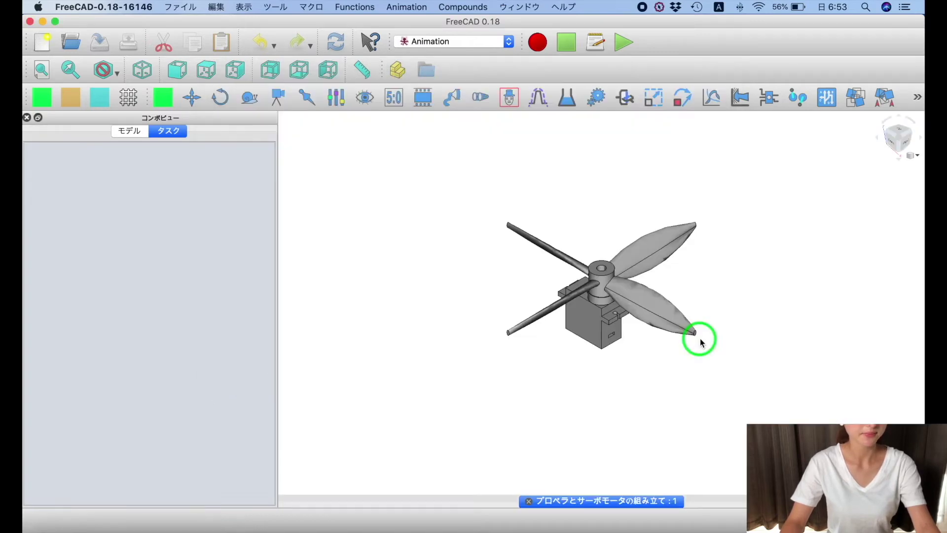
Step: Open the assembly and bring up プロペラ_001's placement: position 5.20, -6.30, 32.70 mm, 90° rotation
{"action": "left_click", "coordinate": [132, 132]}
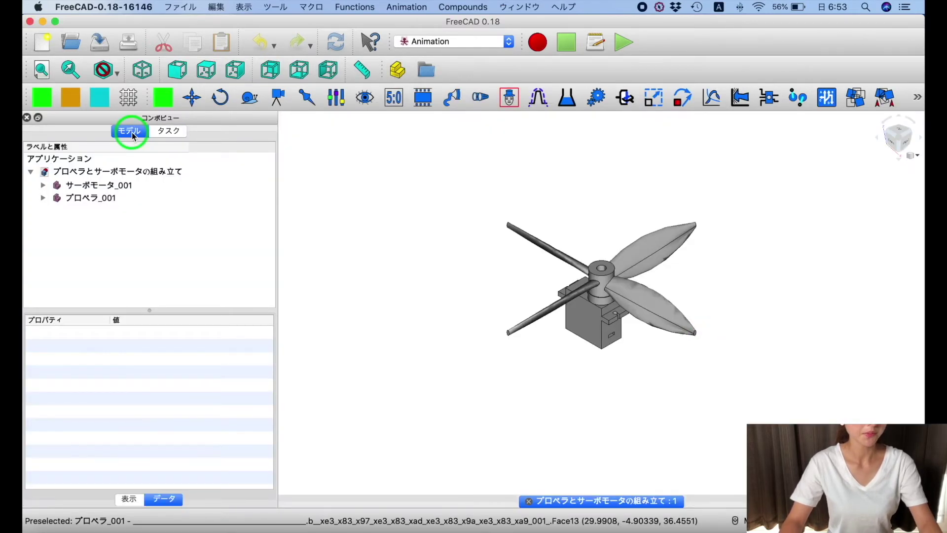
{"action": "left_click", "coordinate": [104, 201]}
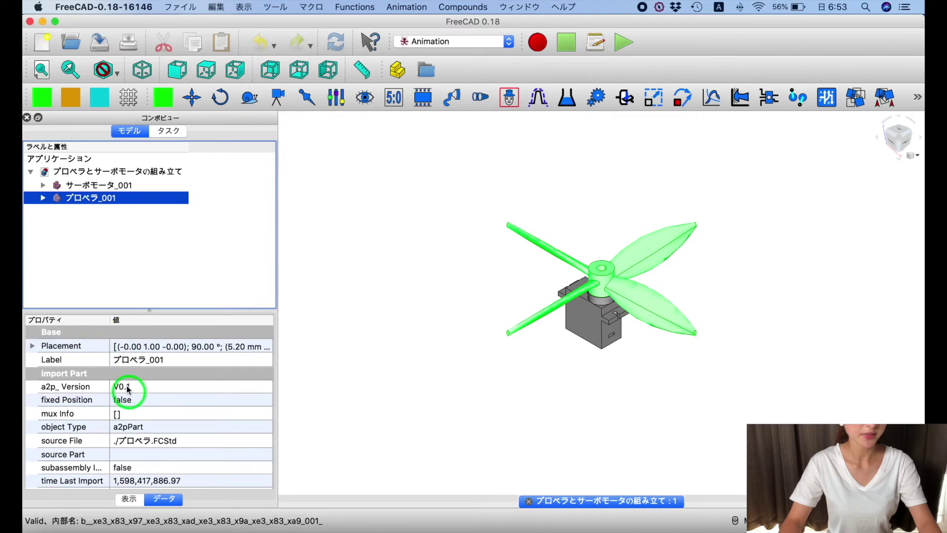
{"action": "left_click", "coordinate": [87, 348]}
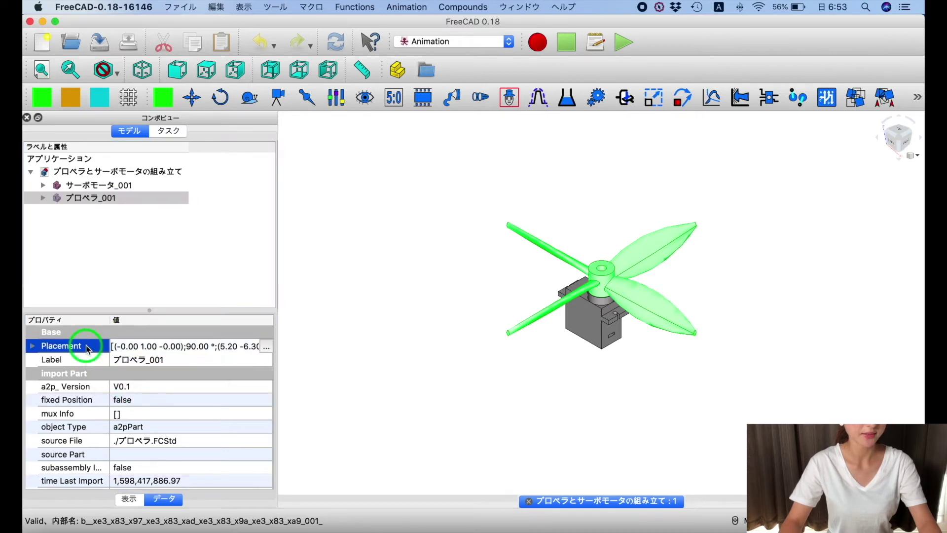
{"action": "left_click", "coordinate": [265, 347]}
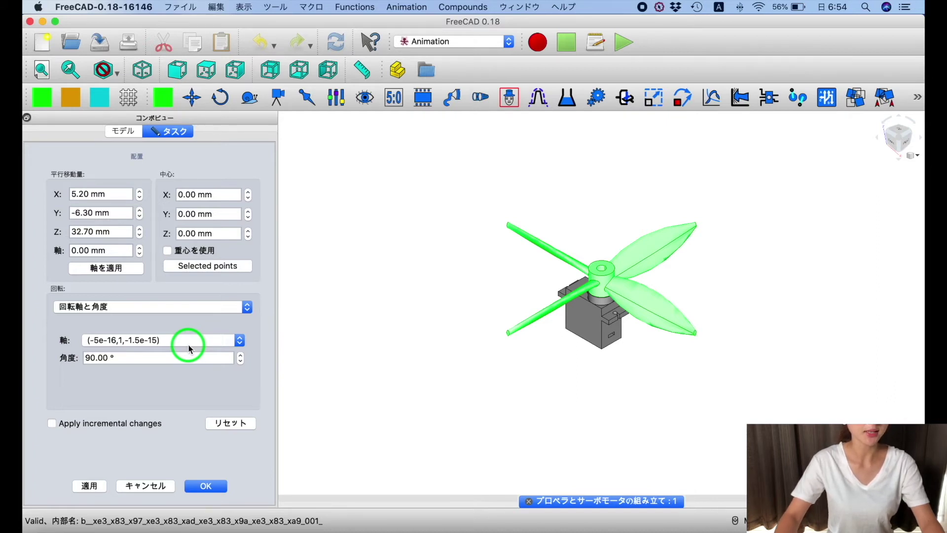
Step: Try X and Z as the propeller's rotation axis, then keep Y at 90° and confirm
{"action": "left_click", "coordinate": [215, 344]}
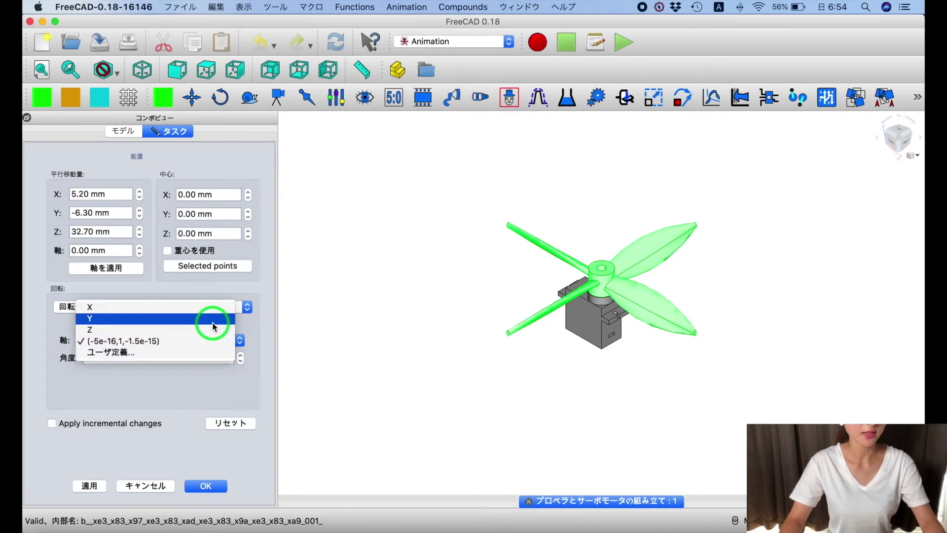
{"action": "left_click", "coordinate": [213, 326]}
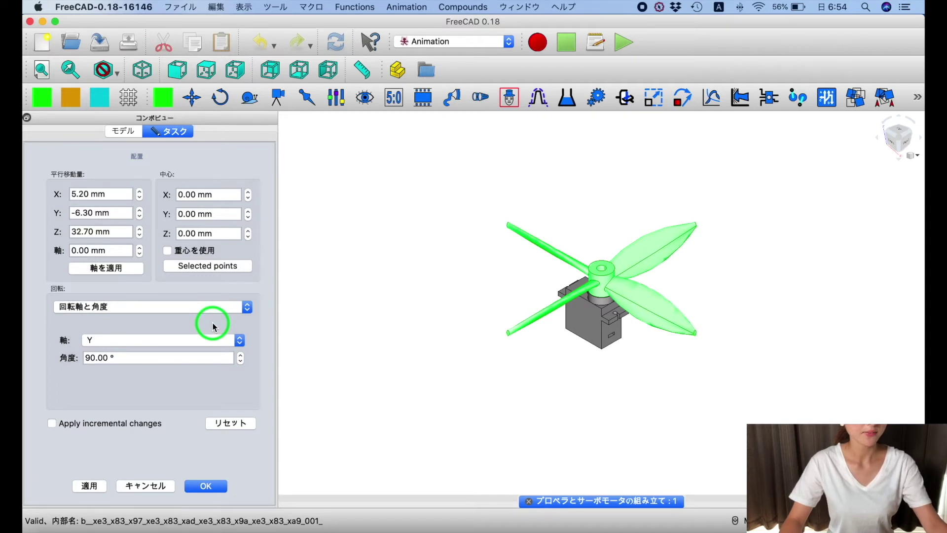
{"action": "left_click", "coordinate": [209, 339]}
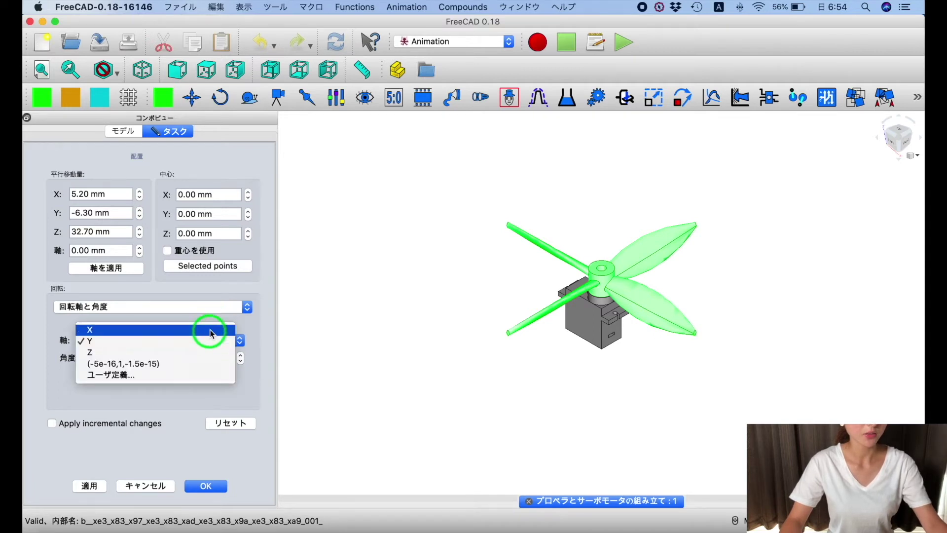
{"action": "left_click", "coordinate": [209, 332]}
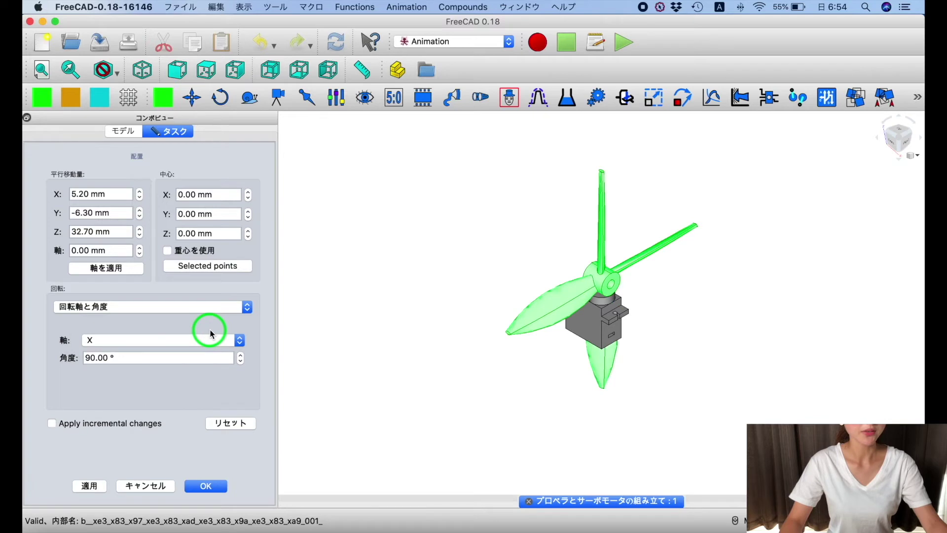
{"action": "left_click", "coordinate": [210, 337]}
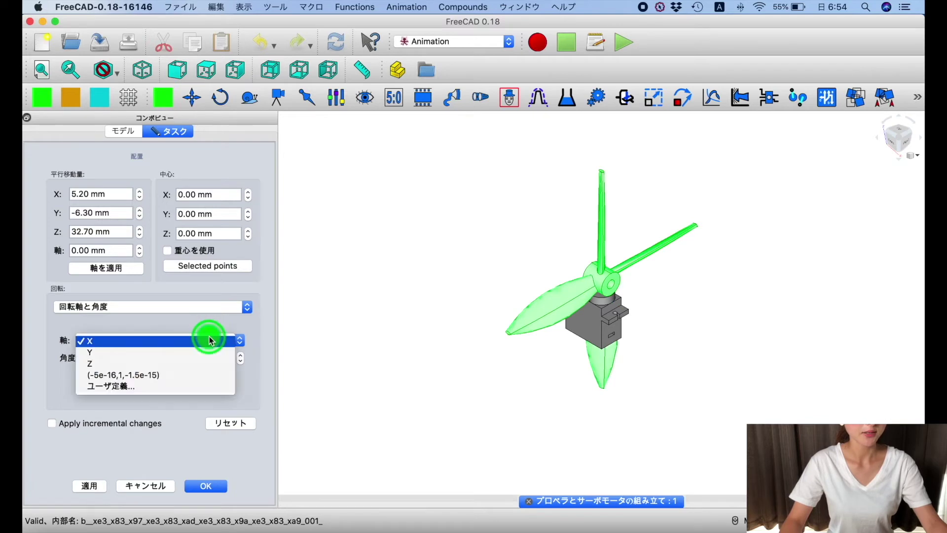
{"action": "left_click", "coordinate": [212, 363]}
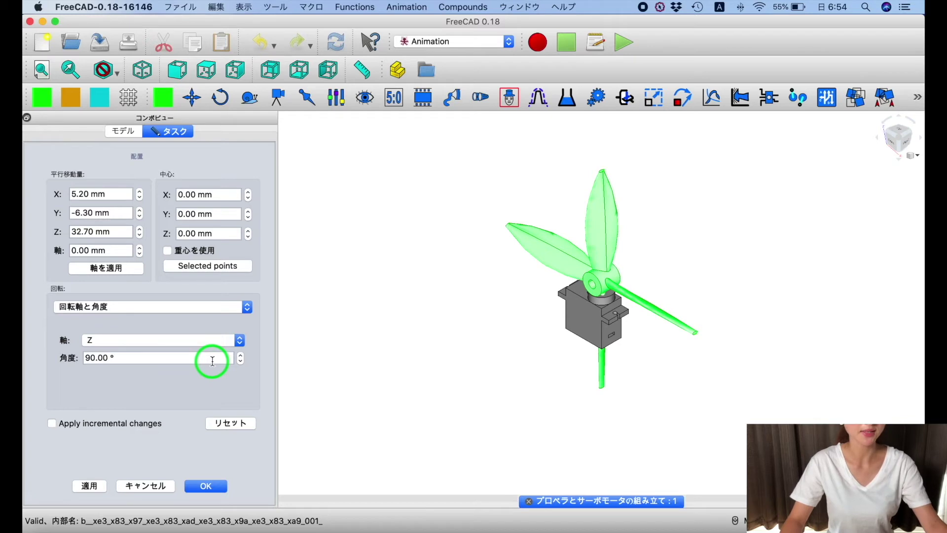
{"action": "left_click", "coordinate": [211, 344]}
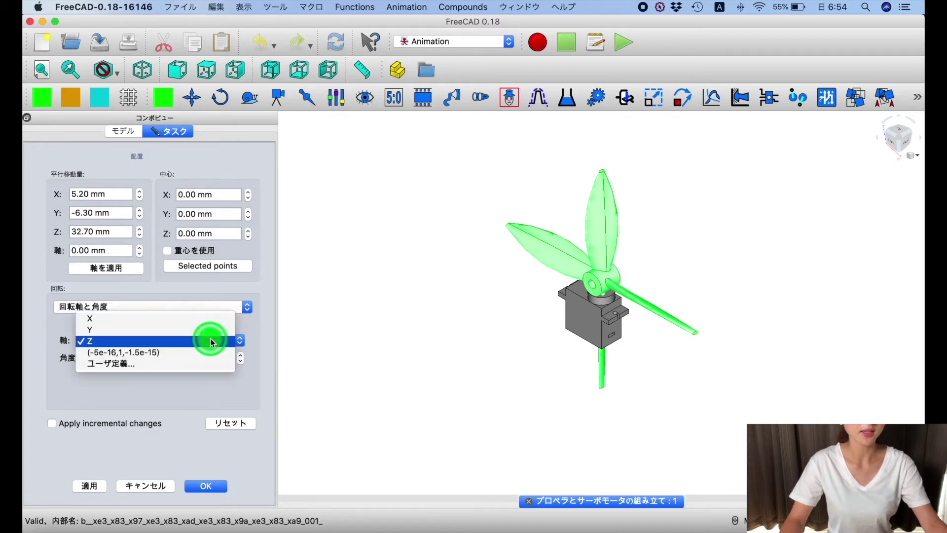
{"action": "left_click", "coordinate": [210, 330]}
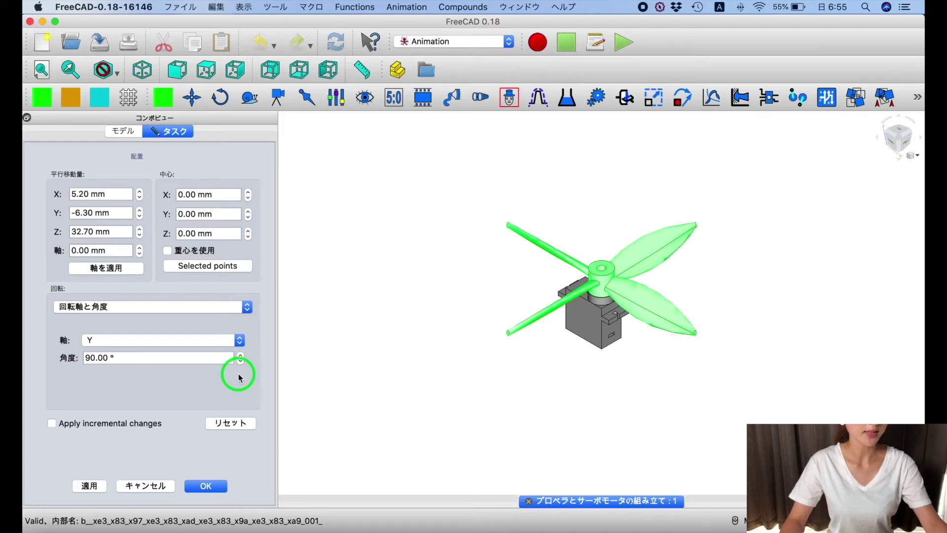
{"action": "left_click", "coordinate": [215, 487]}
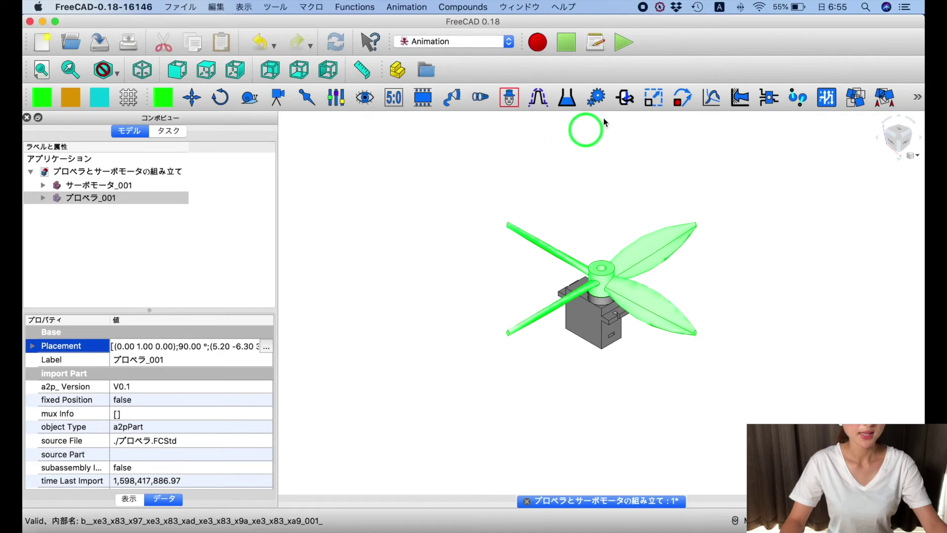
Step: Add a My_Placer animation object and bring its target property into view
{"action": "left_click", "coordinate": [684, 100]}
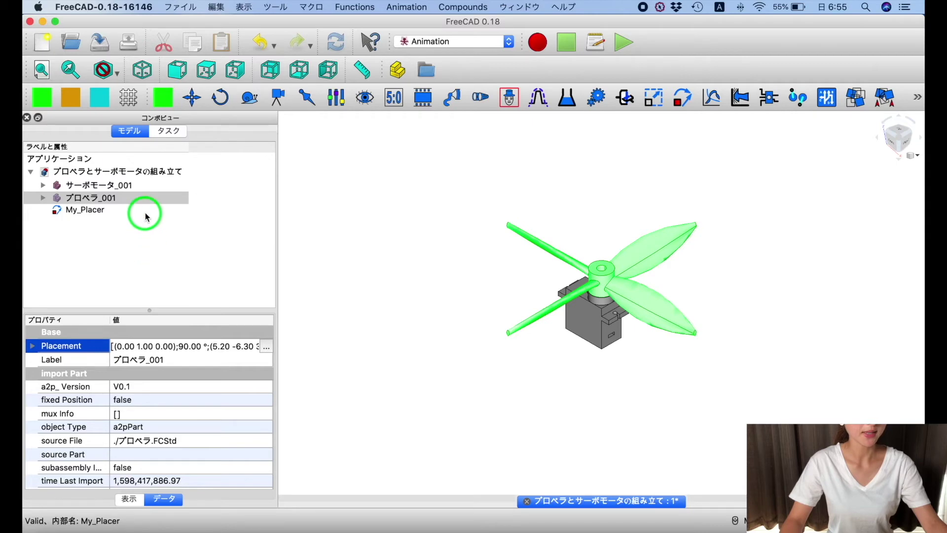
{"action": "left_click", "coordinate": [85, 213]}
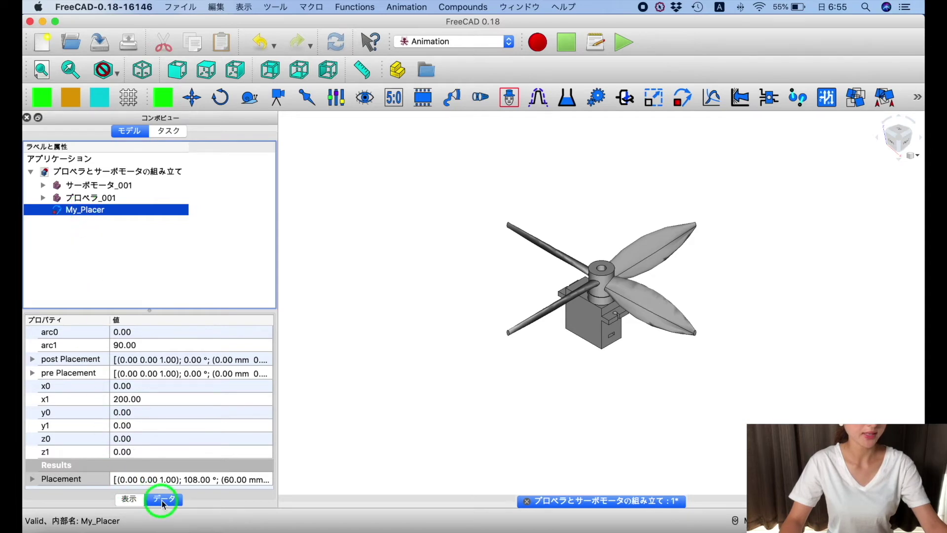
{"action": "scroll", "coordinate": [114, 419], "scroll_direction": "up", "scroll_amount": 5}
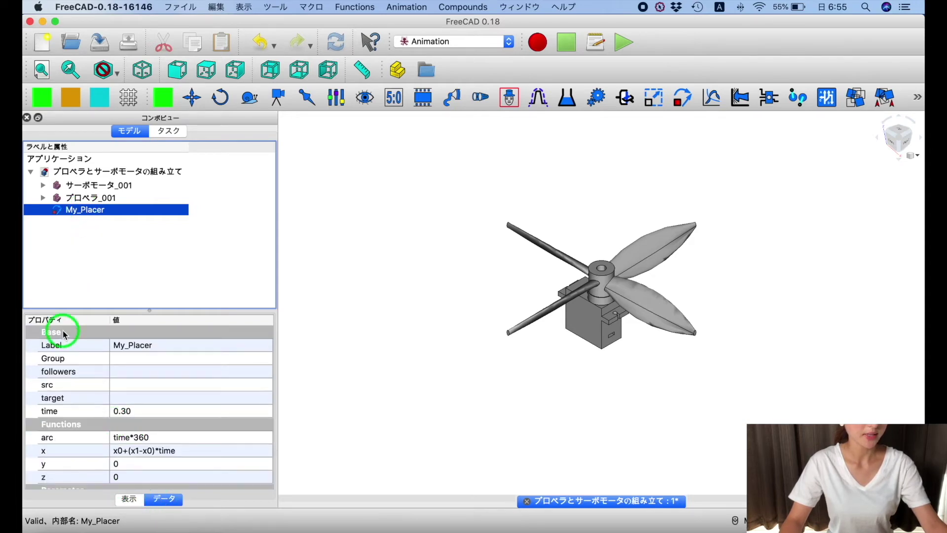
{"action": "left_click", "coordinate": [65, 397]}
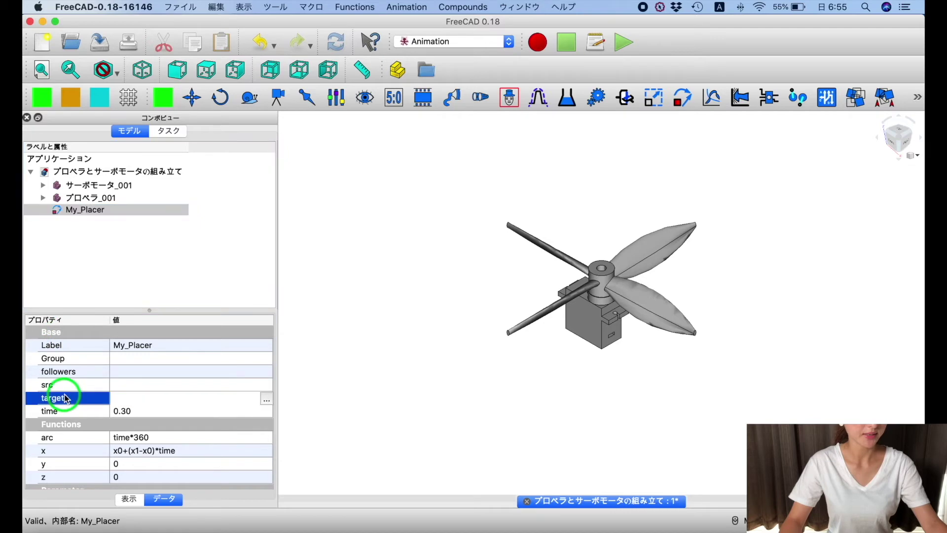
Step: Link My_Placer's target property to the propeller part プロペラ_001
{"action": "left_click", "coordinate": [265, 399]}
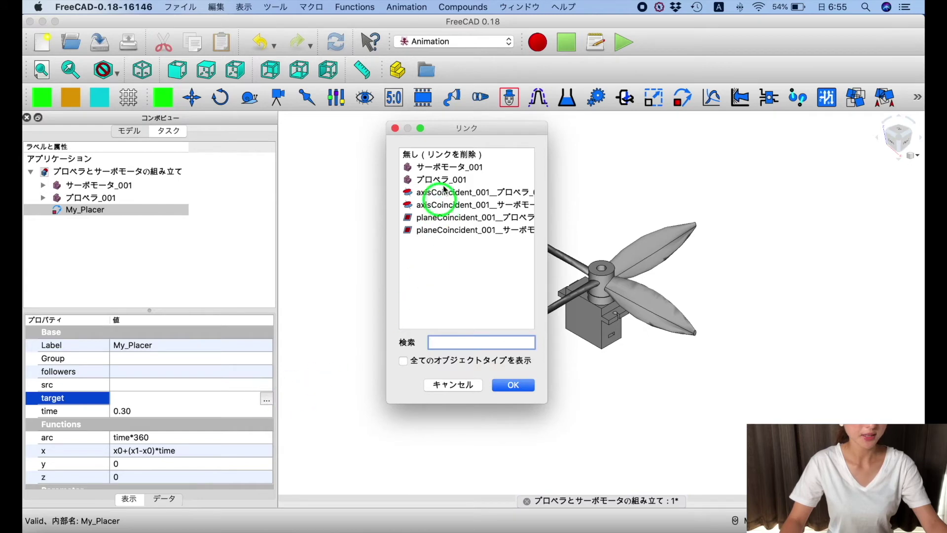
{"action": "left_click", "coordinate": [445, 181]}
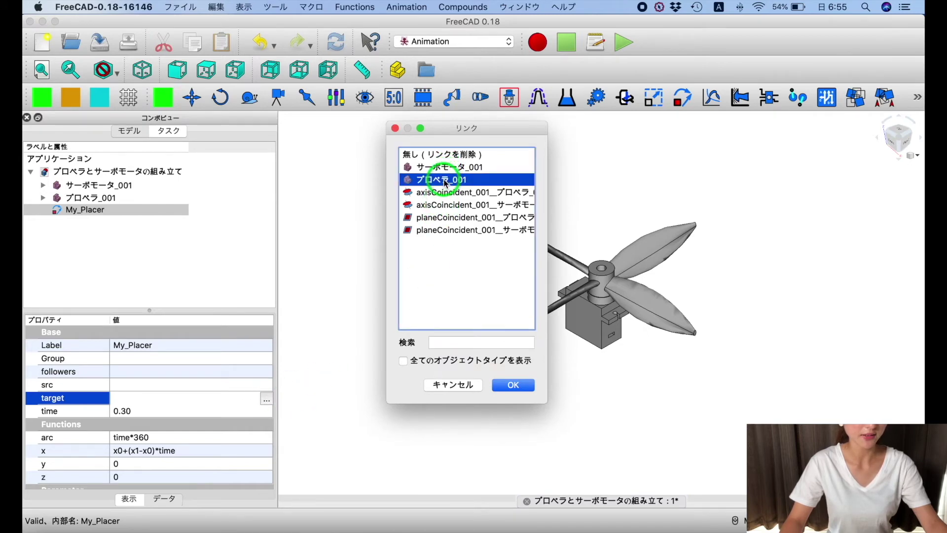
{"action": "left_click", "coordinate": [513, 386]}
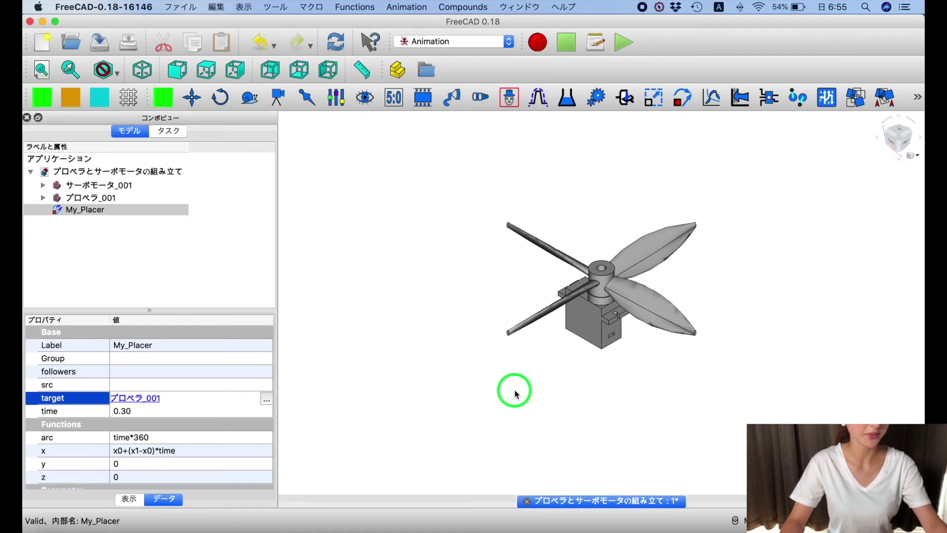
Step: Select My_Placer's time value, then open its pre Placement editor under Parameter
{"action": "left_click", "coordinate": [74, 410]}
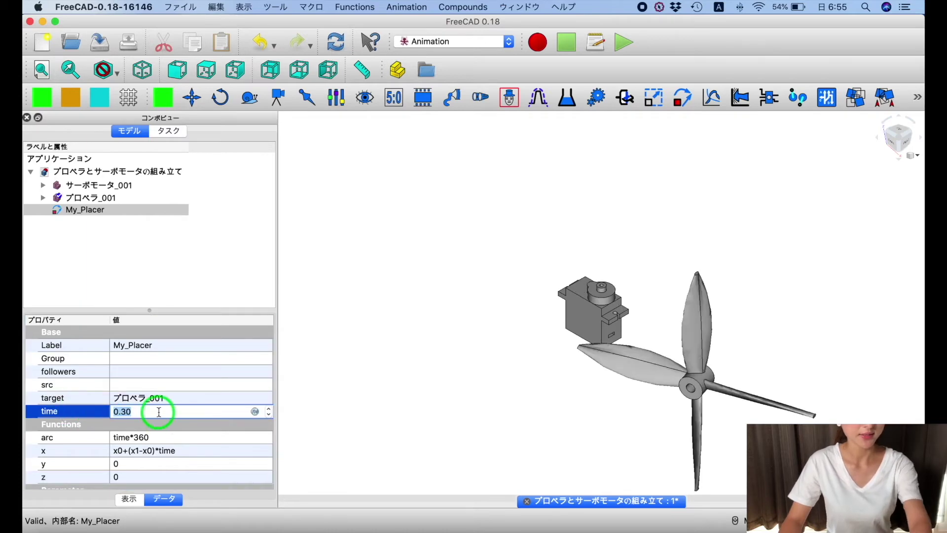
{"action": "left_click", "coordinate": [160, 412]}
{"action": "type", "text": "0"}
{"action": "scroll", "coordinate": [85, 387], "scroll_direction": "down", "scroll_amount": 4}
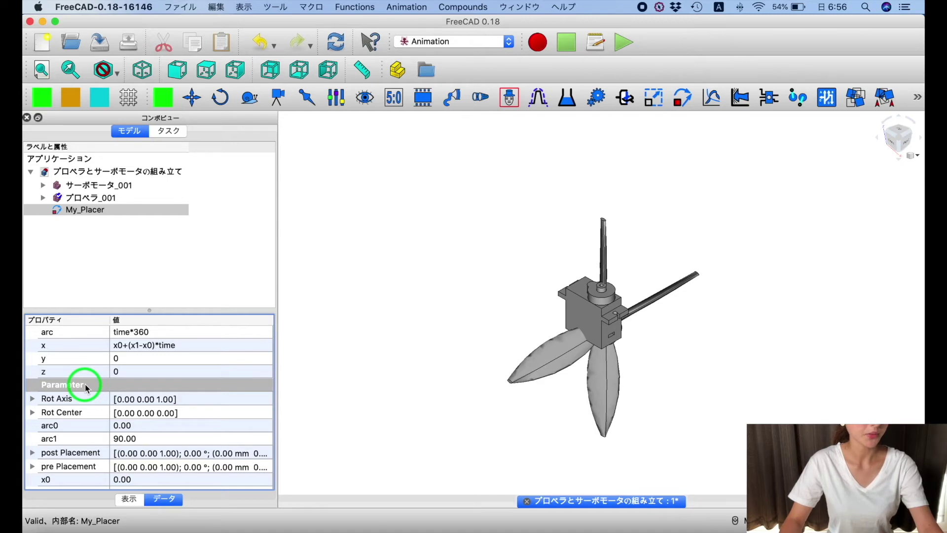
{"action": "scroll", "coordinate": [85, 387], "scroll_direction": "down", "scroll_amount": 3}
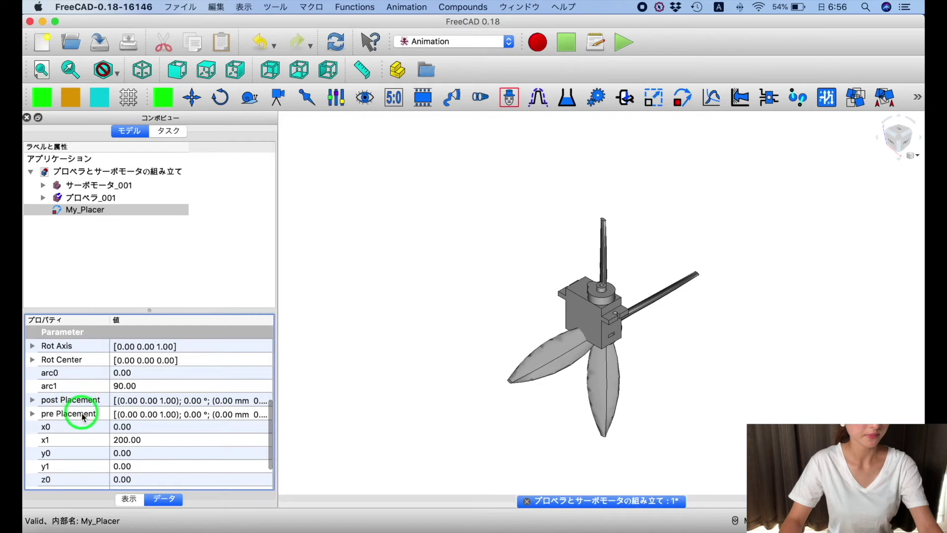
{"action": "left_click", "coordinate": [82, 416]}
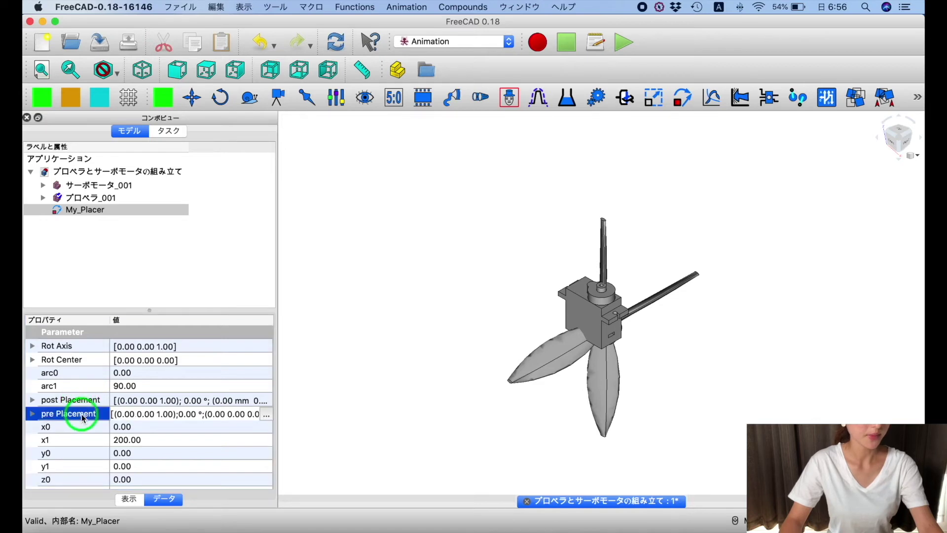
{"action": "left_click", "coordinate": [266, 415]}
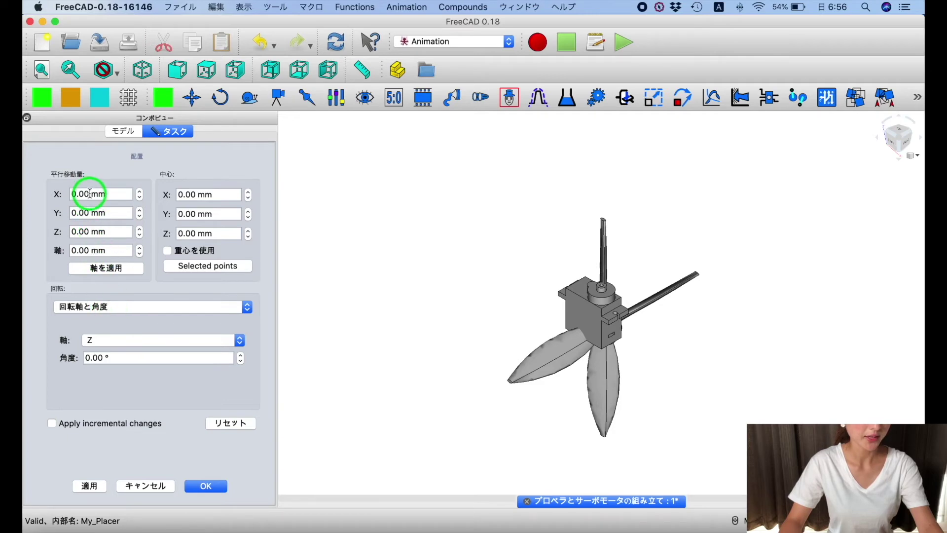
Step: Set the pre Placement translation to X 5.2, Y -6.3, Z 32.7 mm
{"action": "left_click_drag", "start_coordinate": [89, 193], "coordinate": [53, 195]}
{"action": "type", "text": "5.2"}
{"action": "left_click_drag", "start_coordinate": [92, 214], "coordinate": [54, 214]}
{"action": "type", "text": "-"}
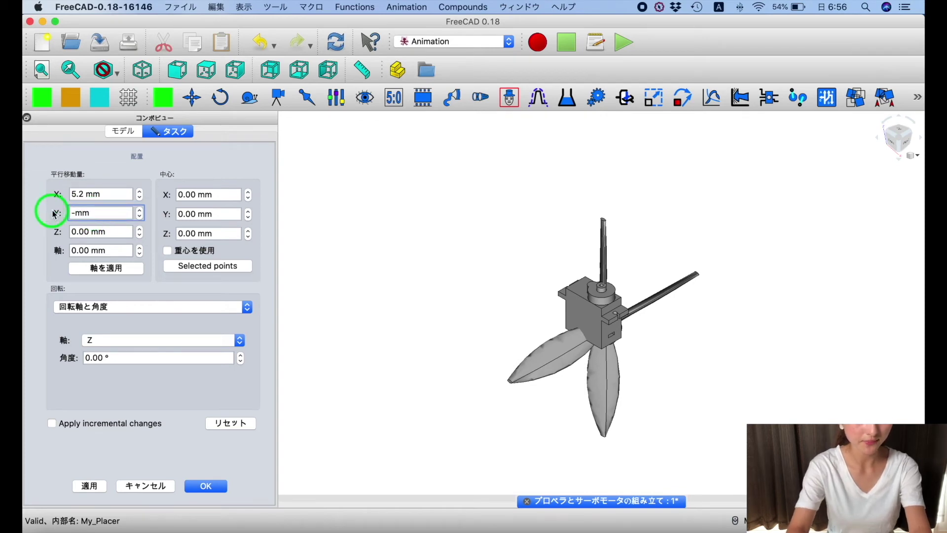
{"action": "type", "text": "6.3"}
{"action": "left_click_drag", "start_coordinate": [114, 231], "coordinate": [59, 234]}
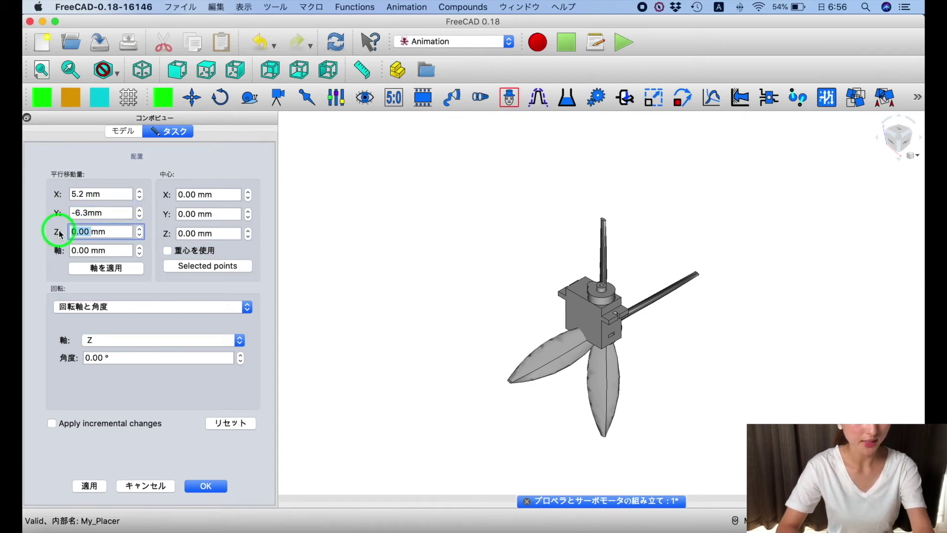
{"action": "key", "text": "BackSpace"}
{"action": "type", "text": "32.7"}
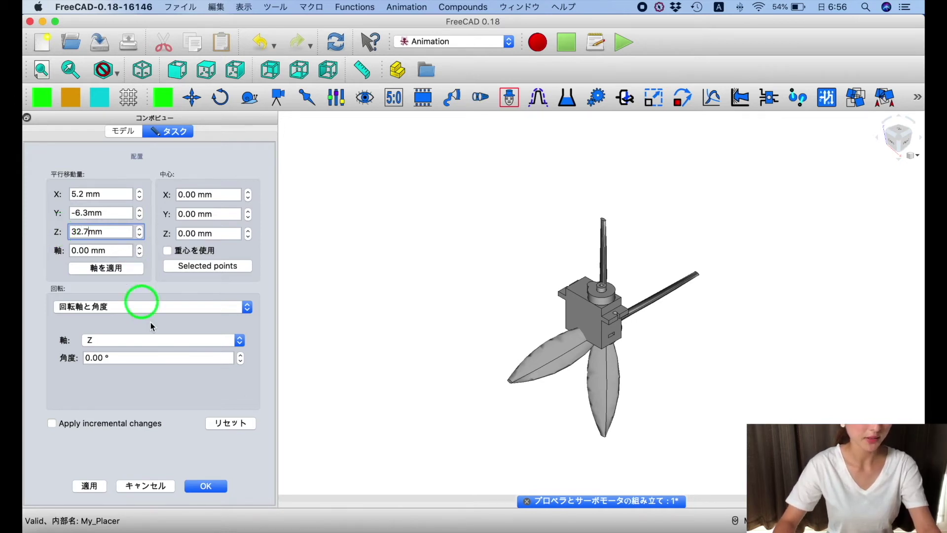
Step: Rotate the pre Placement 90° about the Y axis, apply and confirm it
{"action": "left_click", "coordinate": [180, 341]}
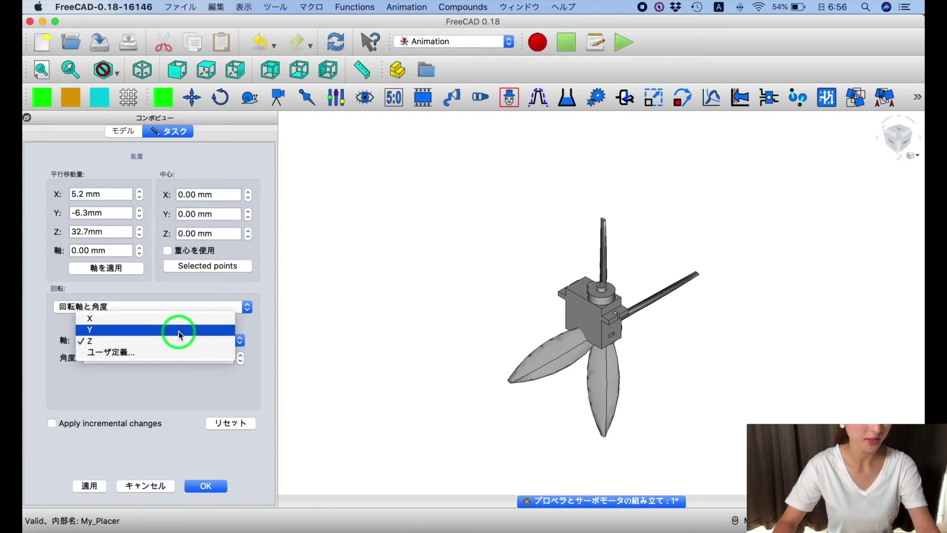
{"action": "left_click", "coordinate": [179, 330]}
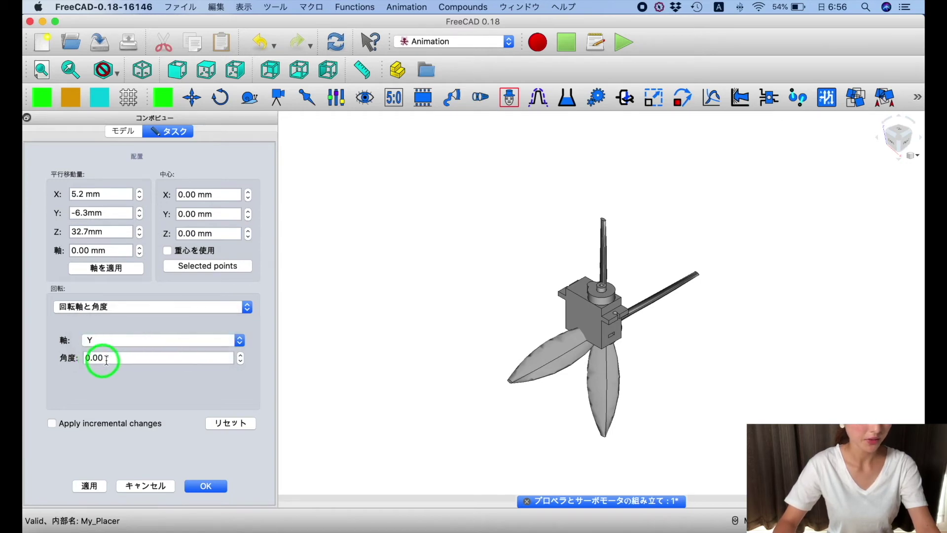
{"action": "left_click", "coordinate": [81, 359]}
{"action": "type", "text": "90"}
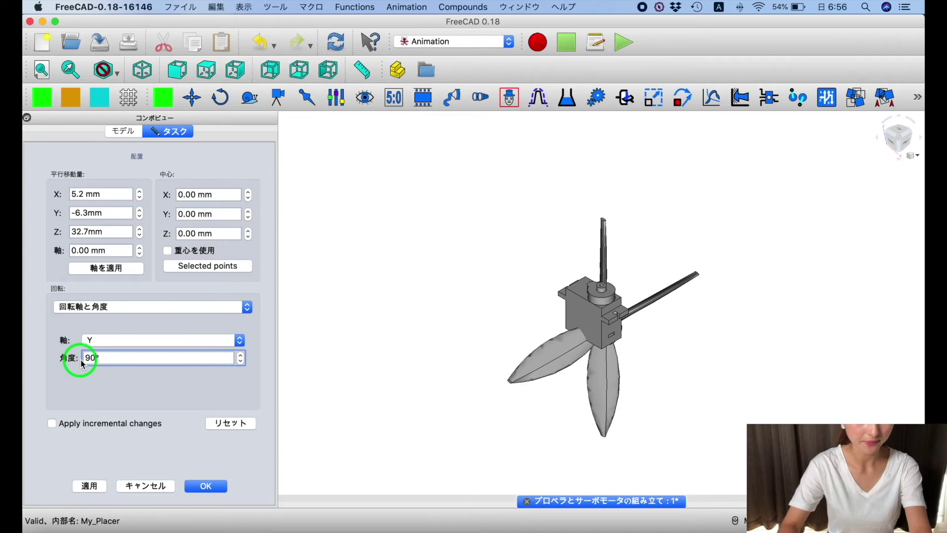
{"action": "left_click", "coordinate": [89, 485]}
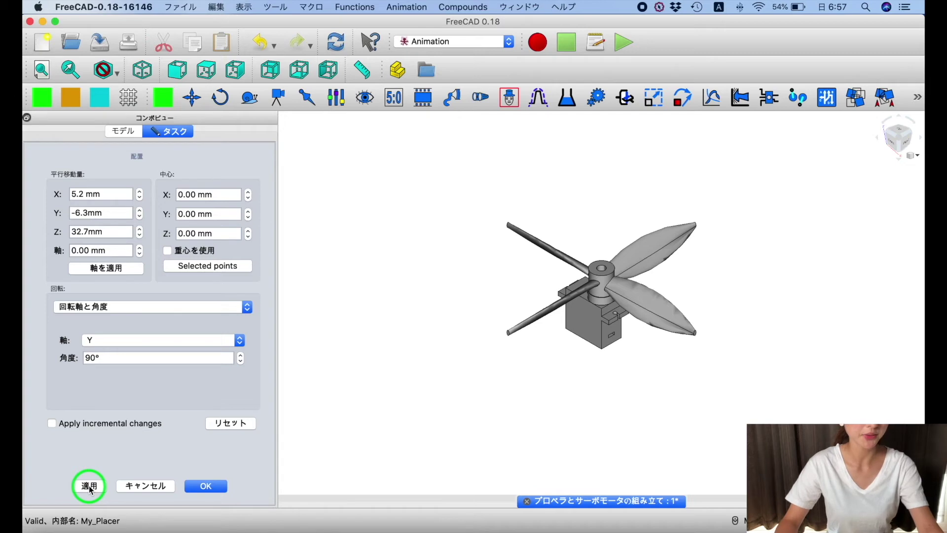
{"action": "left_click", "coordinate": [207, 486]}
{"action": "left_click", "coordinate": [143, 211]}
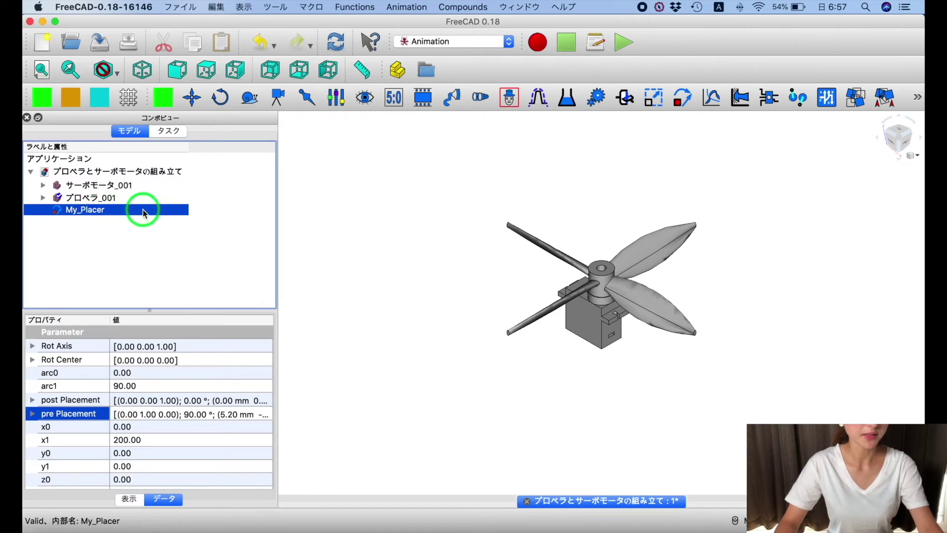
Step: Open My_Placer's animation controls and run the propeller forward to time 1.00
{"action": "double_click", "coordinate": [144, 211]}
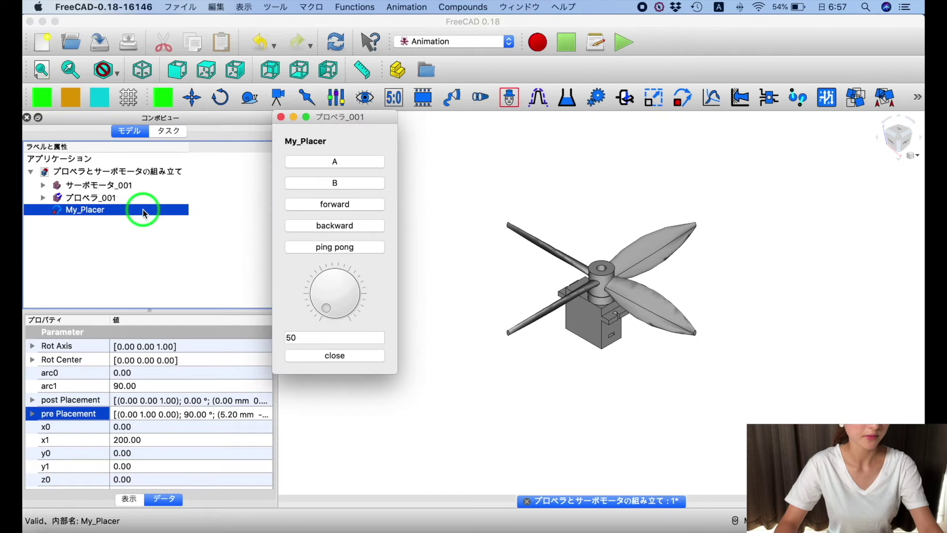
{"action": "left_click", "coordinate": [347, 207]}
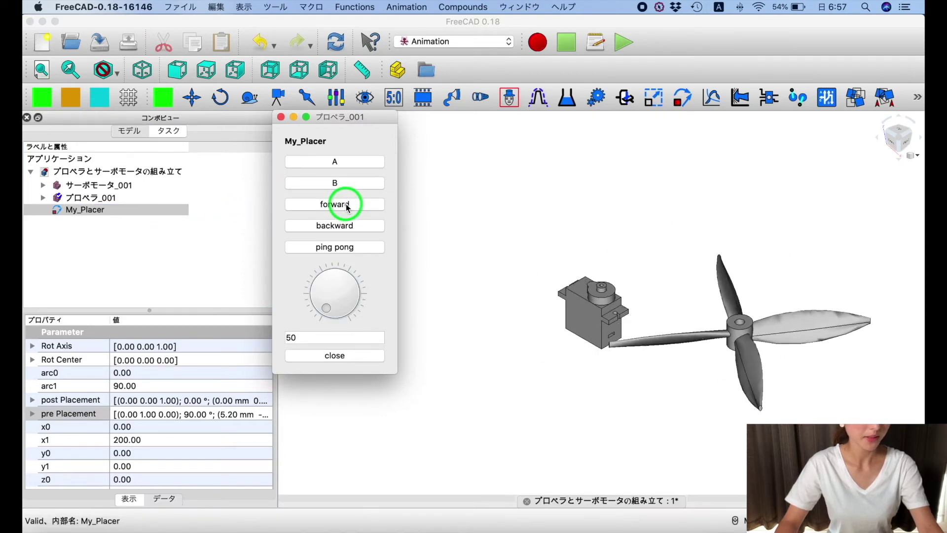
{"action": "scroll", "coordinate": [165, 391], "scroll_direction": "up", "scroll_amount": 3}
{"action": "scroll", "coordinate": [165, 391], "scroll_direction": "up", "scroll_amount": 3}
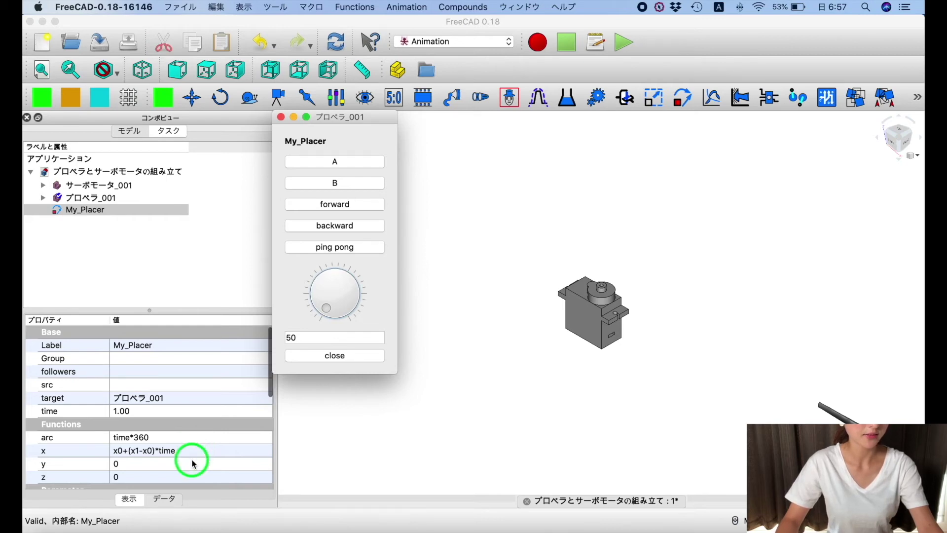
Step: Set My_Placer's x function to 0 and negate its arc function to -time*360
{"action": "scroll", "coordinate": [193, 464], "scroll_direction": "down", "scroll_amount": 1}
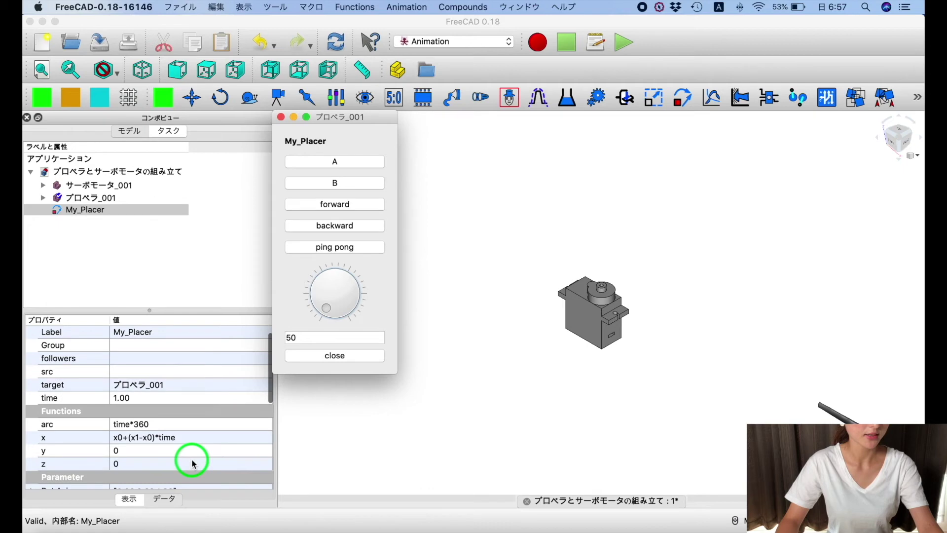
{"action": "scroll", "coordinate": [192, 464], "scroll_direction": "down", "scroll_amount": 2}
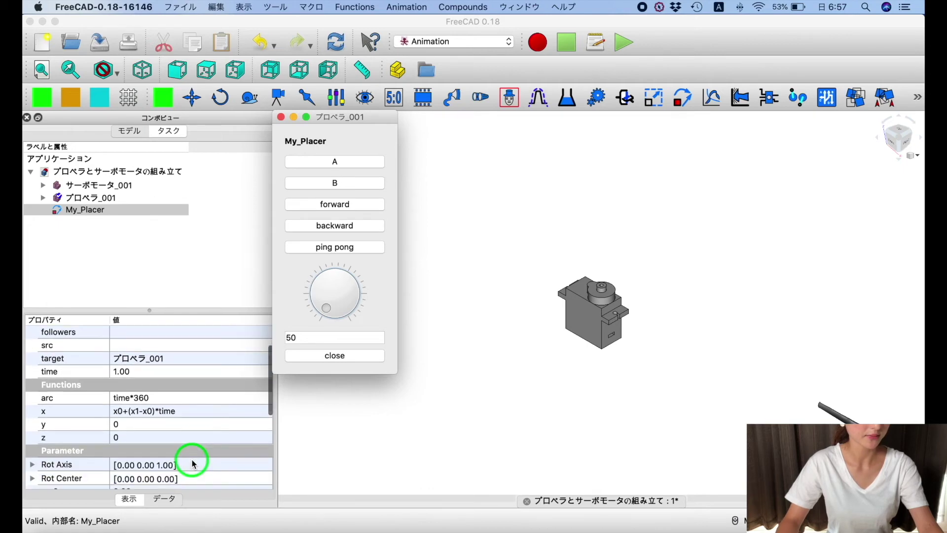
{"action": "left_click", "coordinate": [195, 411]}
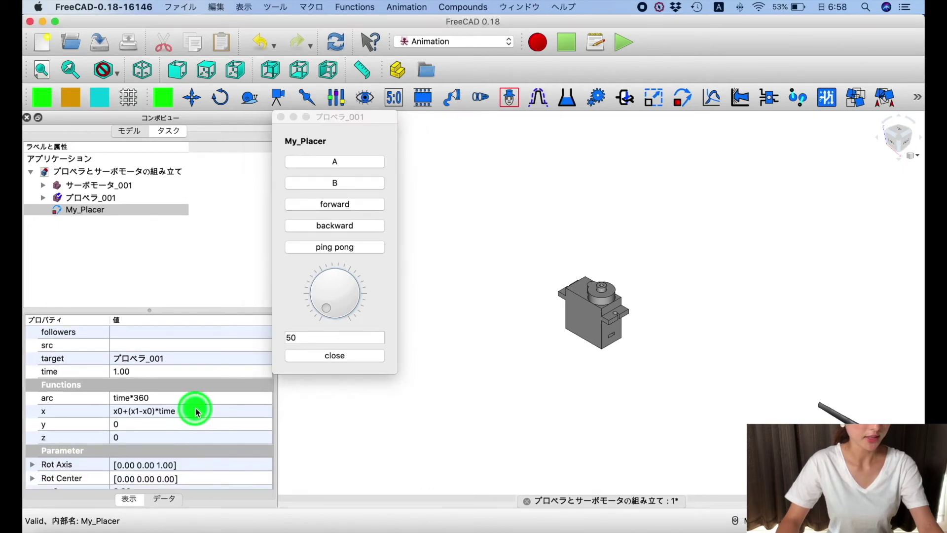
{"action": "type", "text": "0"}
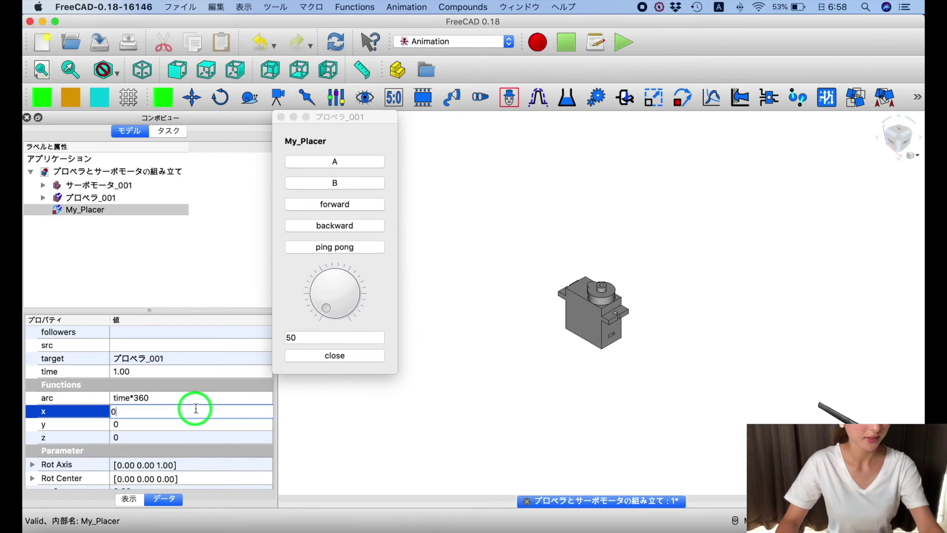
{"action": "left_click", "coordinate": [174, 397]}
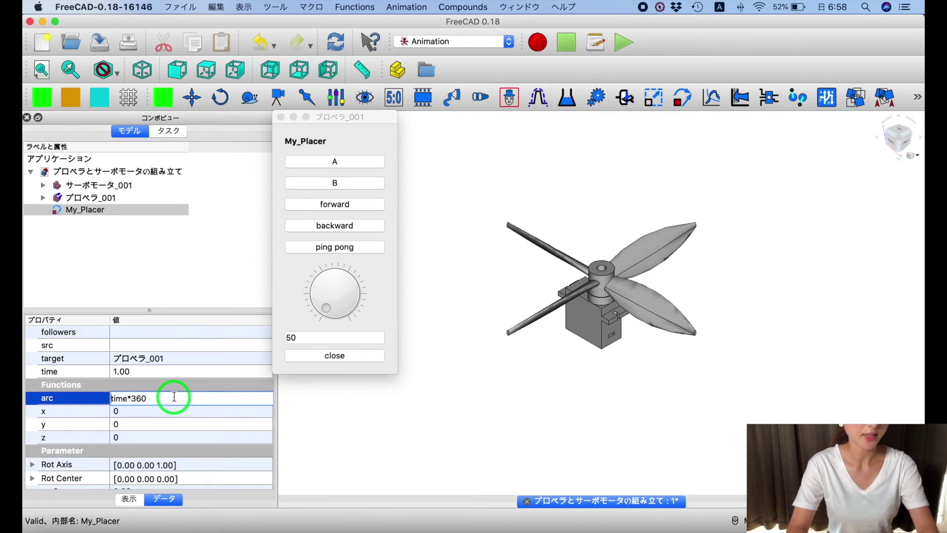
{"action": "type", "text": "-"}
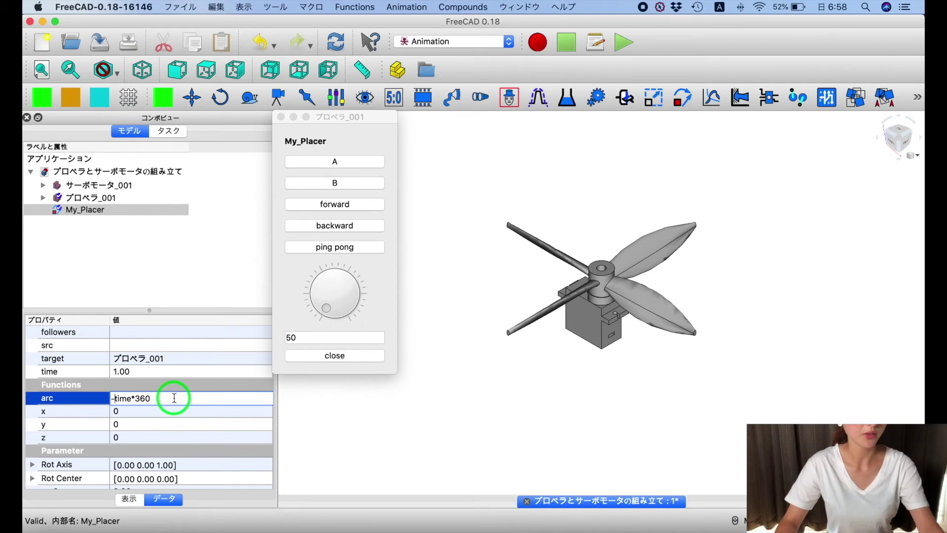
{"action": "left_click", "coordinate": [351, 203]}
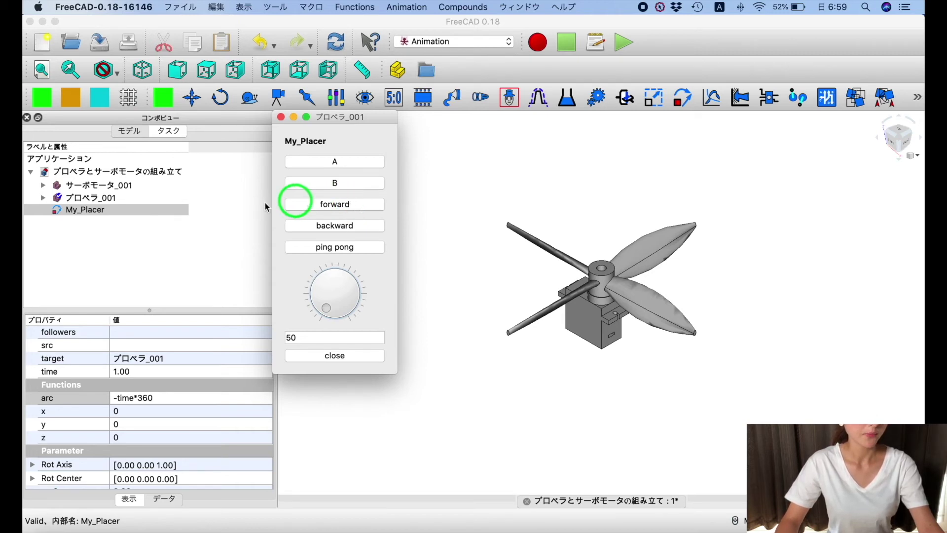
Step: Set My_Placer's Rot Center to 5.2, -6.3, 0 and test the spin with Forward
{"action": "scroll", "coordinate": [50, 484], "scroll_direction": "down", "scroll_amount": 5}
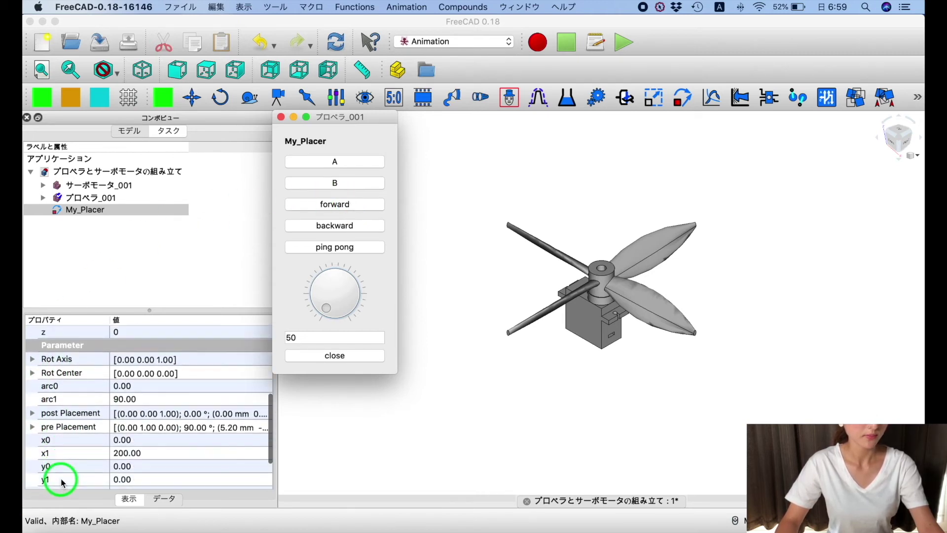
{"action": "left_click", "coordinate": [33, 373]}
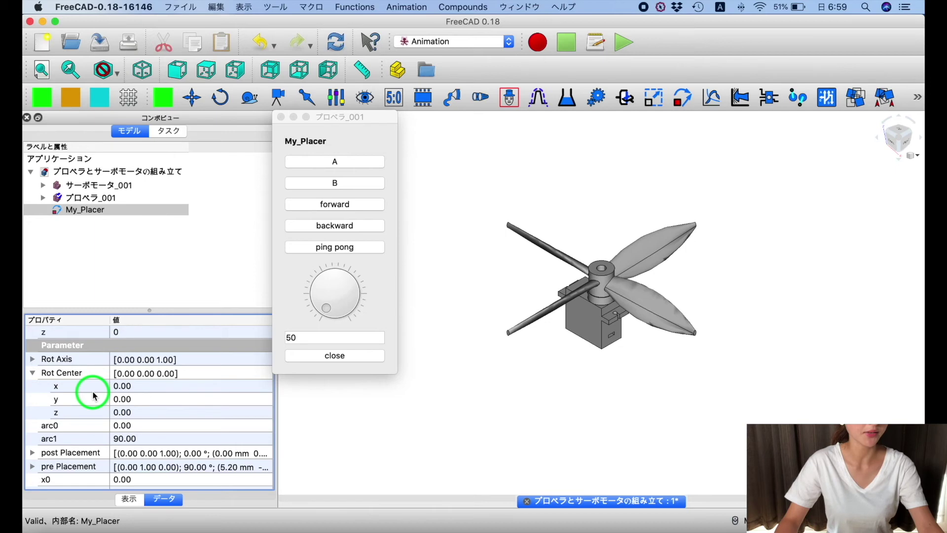
{"action": "left_click", "coordinate": [158, 387]}
{"action": "type", "text": "5.2"}
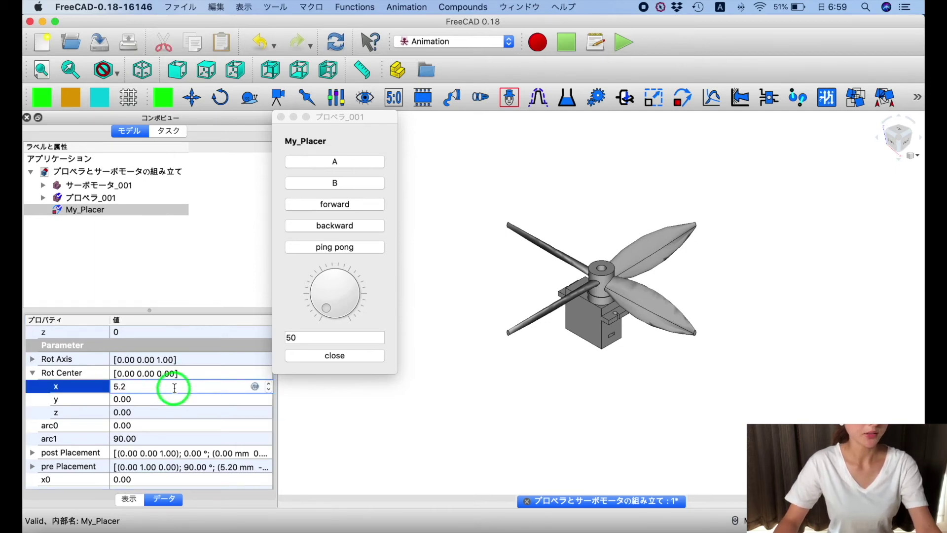
{"action": "left_click", "coordinate": [143, 399]}
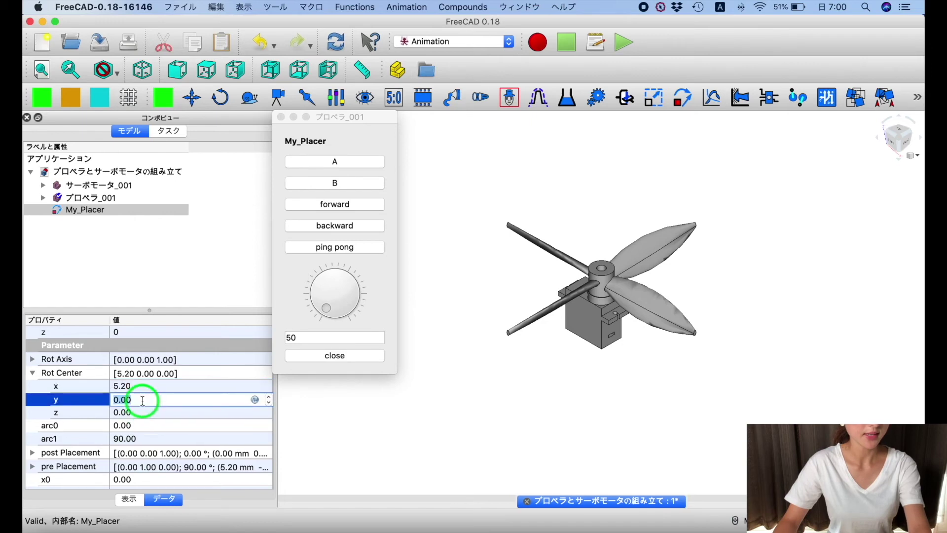
{"action": "type", "text": "-6.3"}
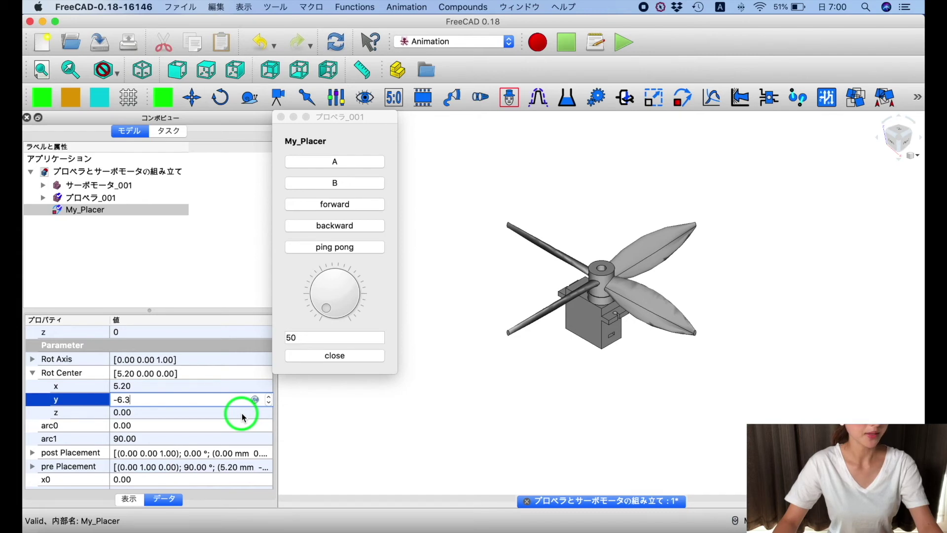
{"action": "left_click", "coordinate": [88, 417]}
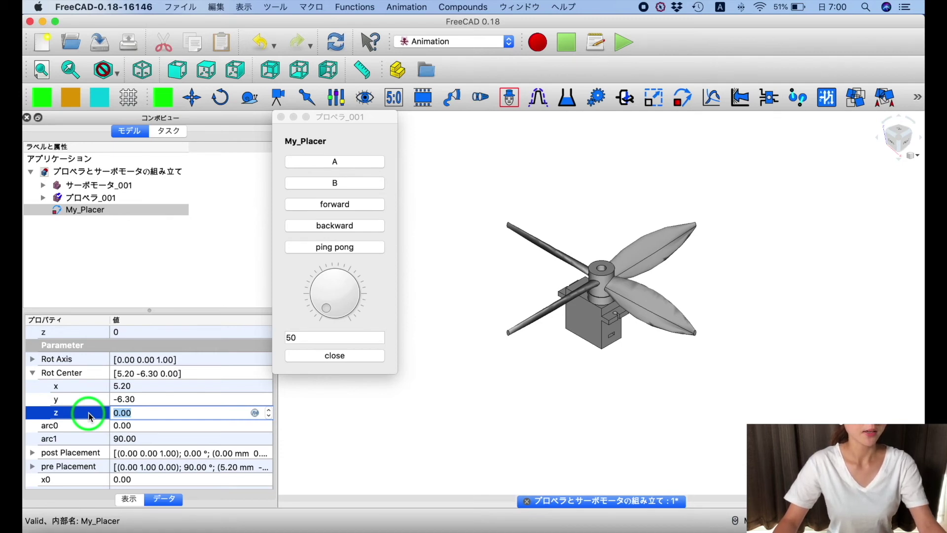
{"action": "left_click", "coordinate": [346, 204]}
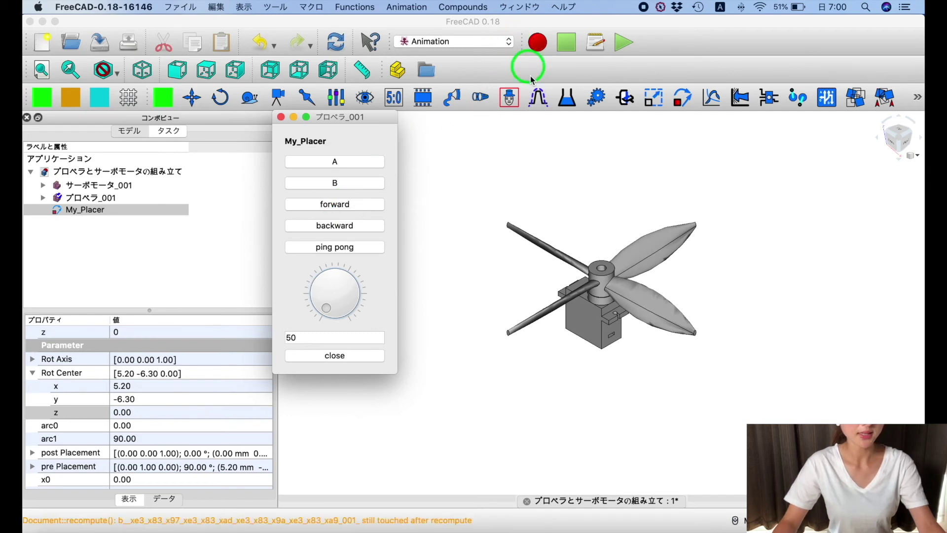
Step: Create a My_Manager object and drag My_Placer into it in the model tree
{"action": "left_click", "coordinate": [512, 102]}
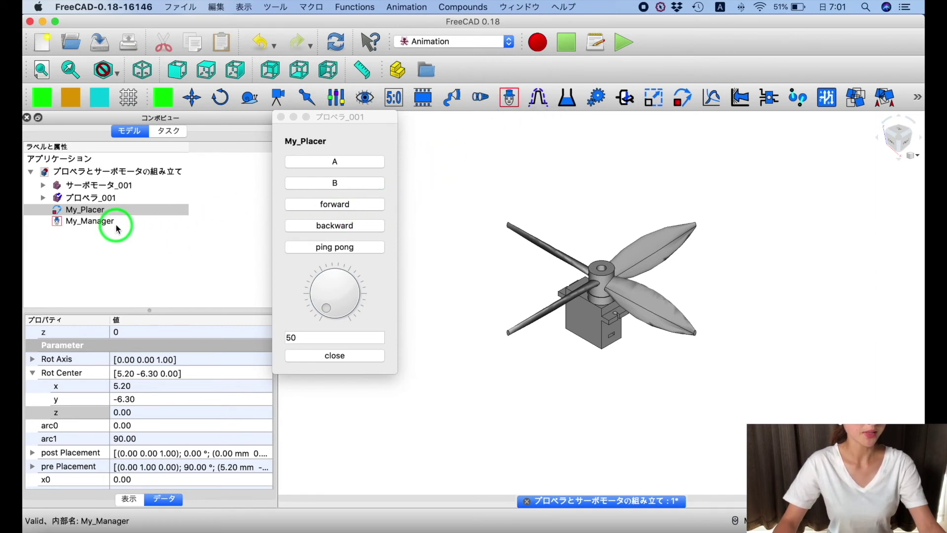
{"action": "left_click", "coordinate": [102, 210]}
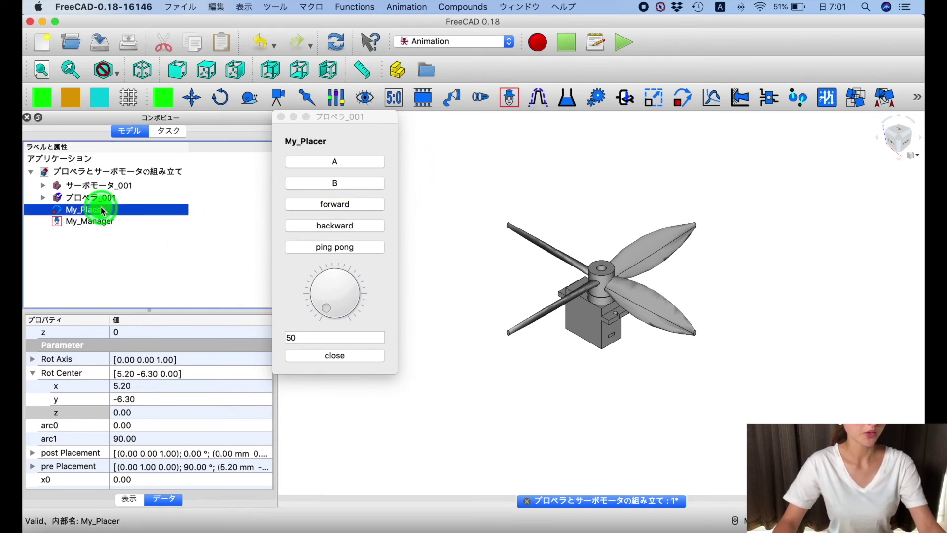
{"action": "left_click_drag", "start_coordinate": [102, 211], "coordinate": [101, 219]}
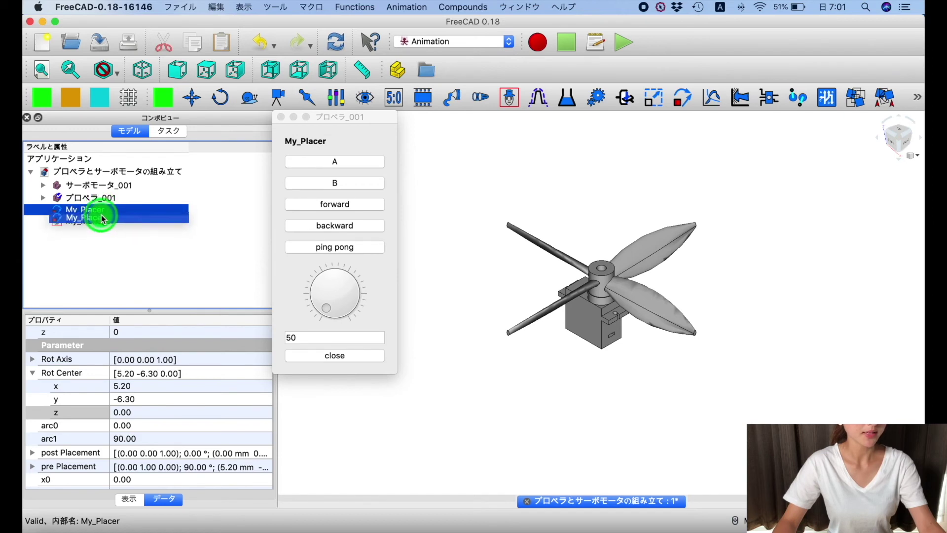
{"action": "left_click_drag", "start_coordinate": [102, 218], "coordinate": [102, 217]}
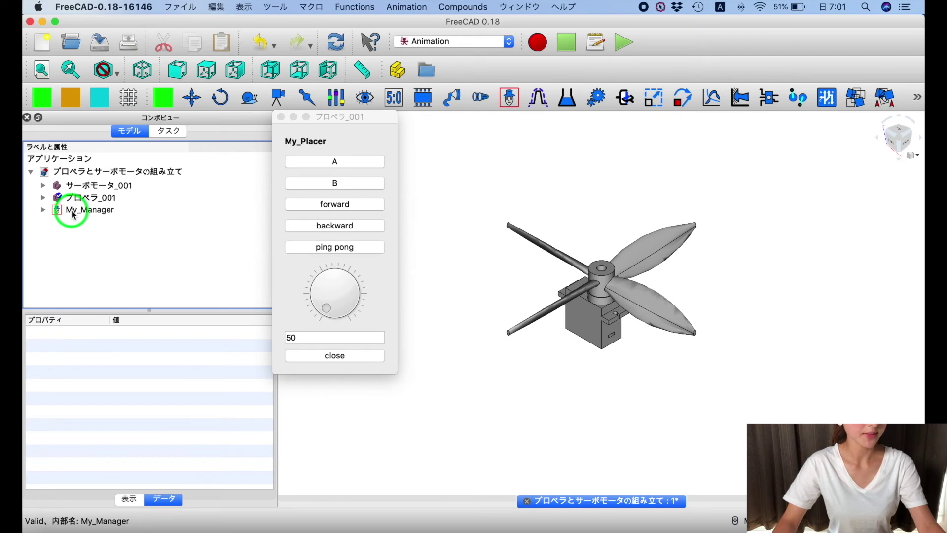
Step: Run My_Manager's animation from its Animation dialog and stop it at step 67
{"action": "double_click", "coordinate": [72, 211]}
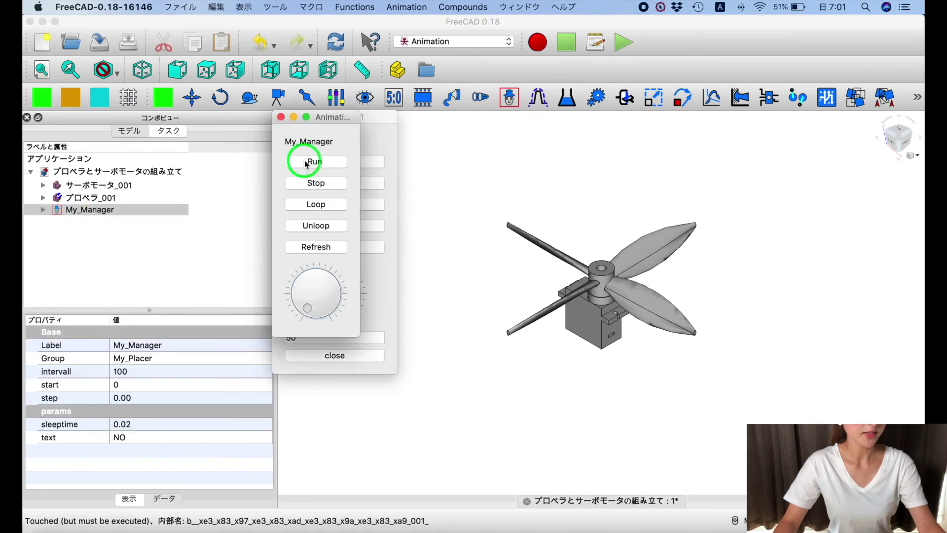
{"action": "left_click", "coordinate": [306, 163]}
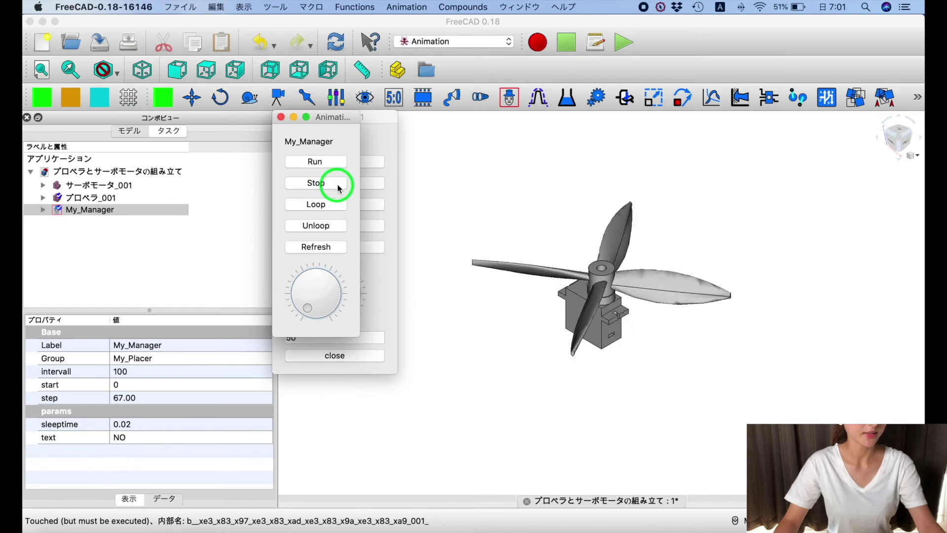
{"action": "left_click", "coordinate": [127, 255]}
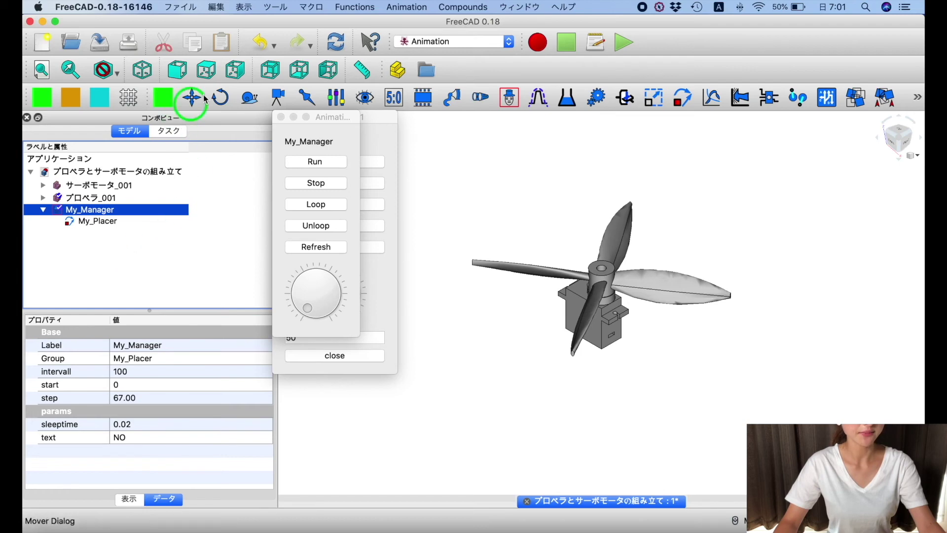
Step: Add a My_Photographer object and nest it under My_Manager beside My_Placer
{"action": "left_click", "coordinate": [278, 99]}
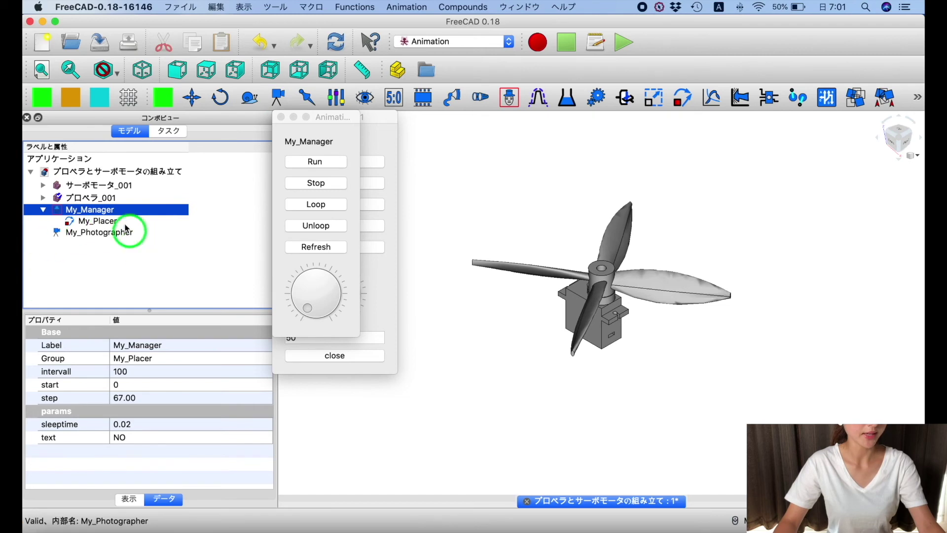
{"action": "left_click", "coordinate": [105, 232]}
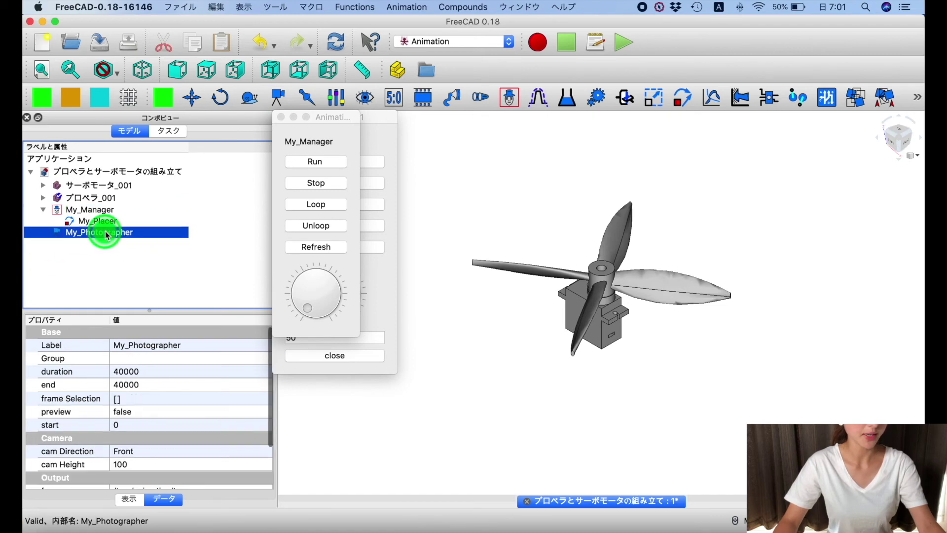
{"action": "left_click_drag", "start_coordinate": [105, 232], "coordinate": [107, 211]}
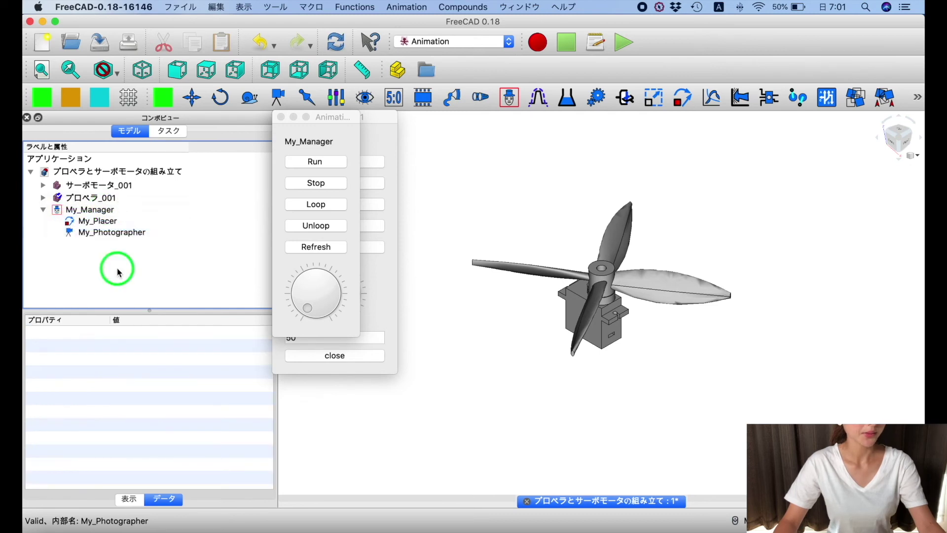
{"action": "left_click", "coordinate": [104, 232]}
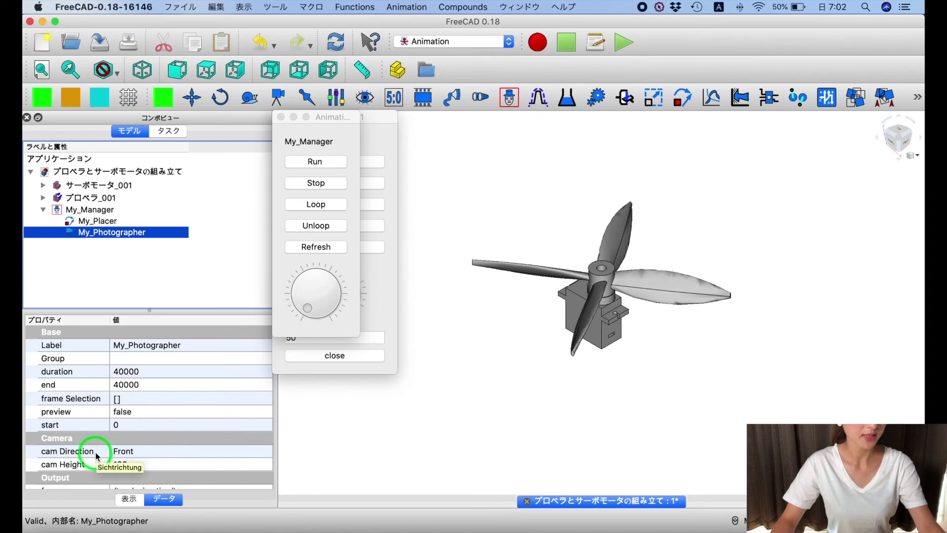
Step: Change My_Photographer's camera direction from Front to Top
{"action": "scroll", "coordinate": [196, 417], "scroll_direction": "down", "scroll_amount": 2}
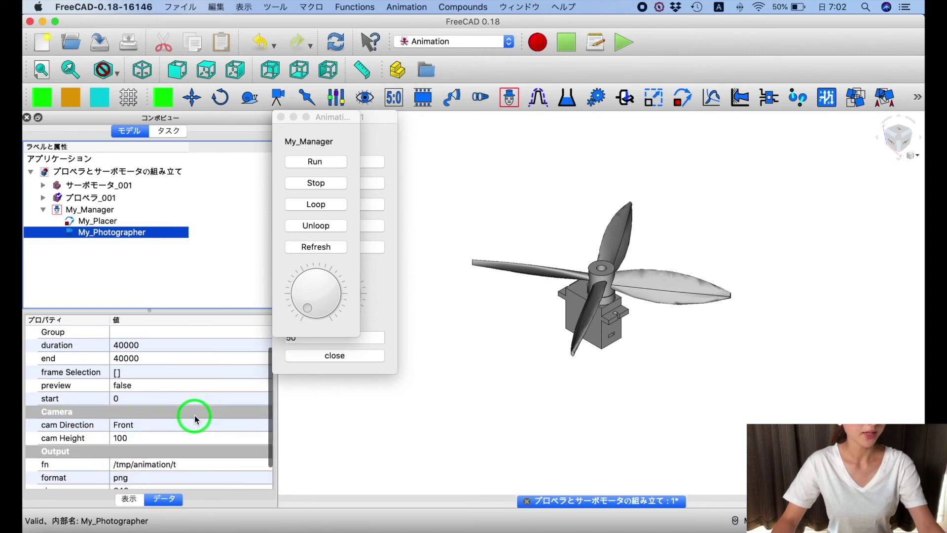
{"action": "scroll", "coordinate": [195, 418], "scroll_direction": "down", "scroll_amount": 1}
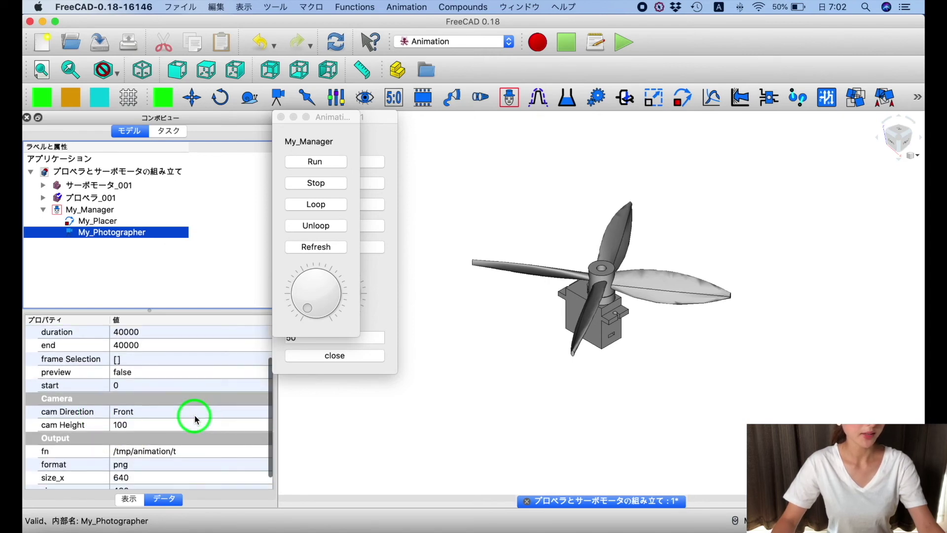
{"action": "left_click", "coordinate": [155, 411]}
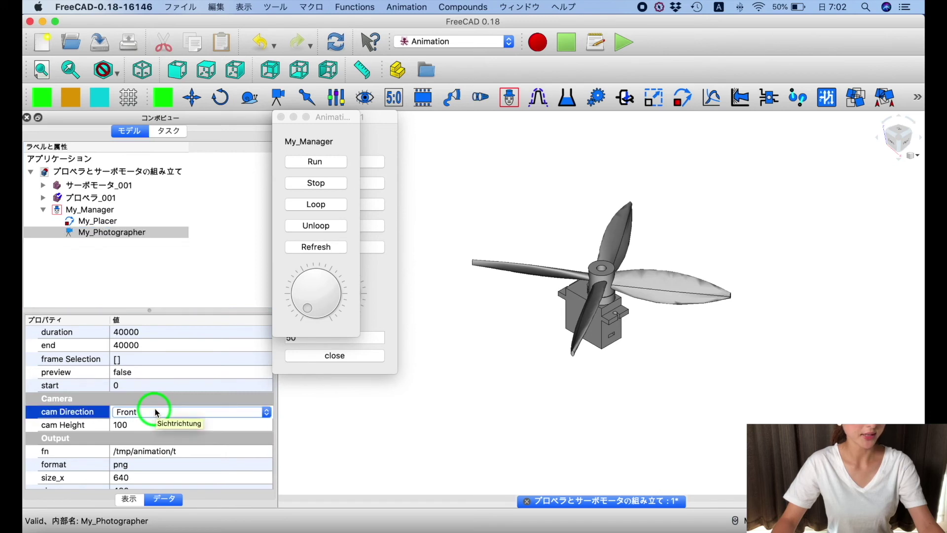
{"action": "left_click", "coordinate": [260, 411]}
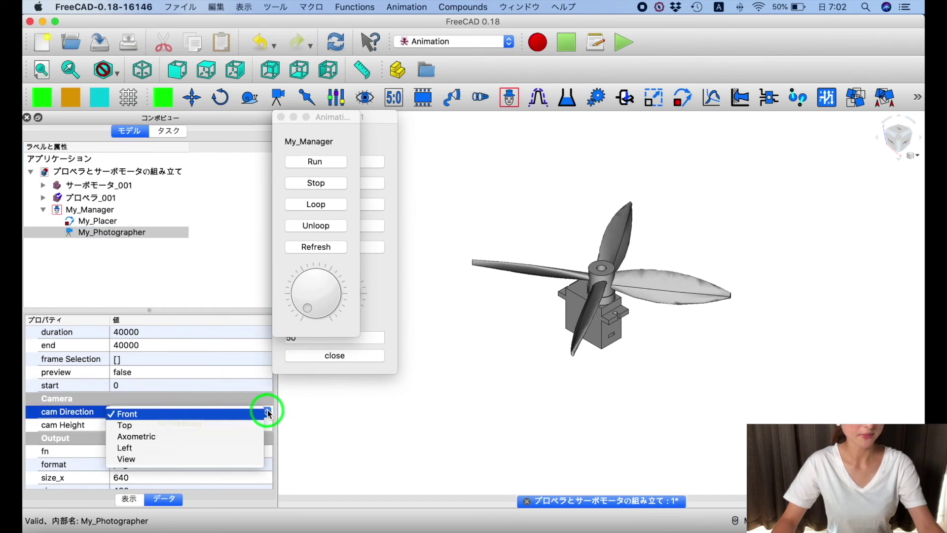
{"action": "left_click", "coordinate": [244, 425]}
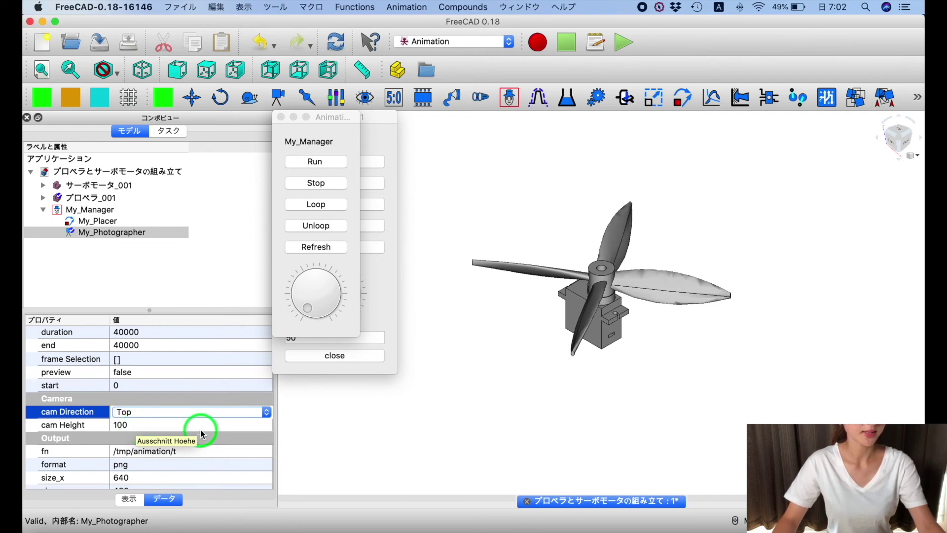
{"action": "left_click", "coordinate": [85, 451]}
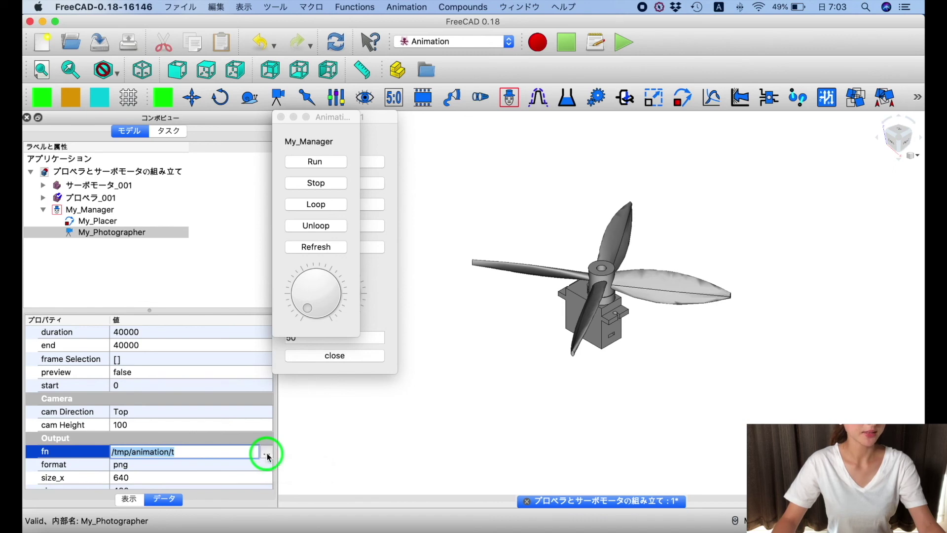
Step: Create a Top.image folder in Dropbox/56 and use it as My_Photographer's output path
{"action": "left_click", "coordinate": [267, 453]}
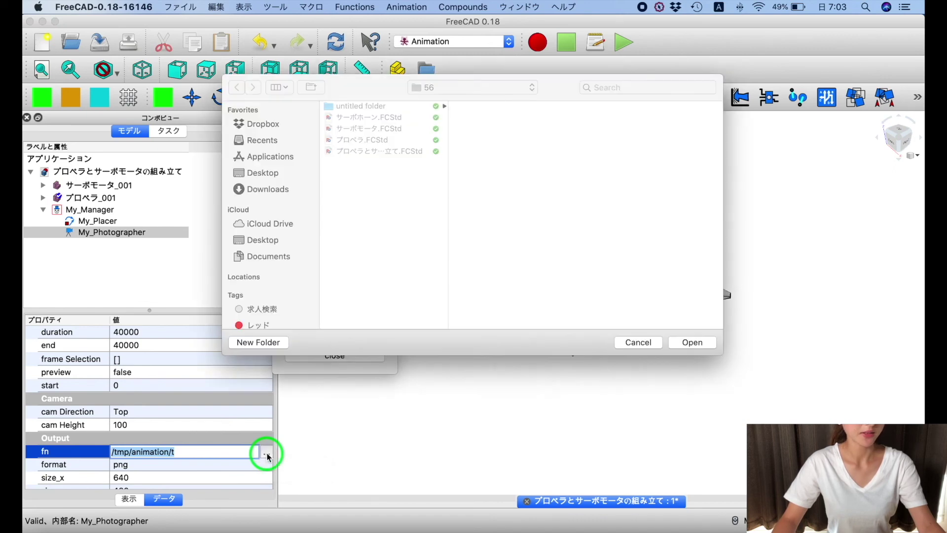
{"action": "left_click", "coordinate": [287, 127]}
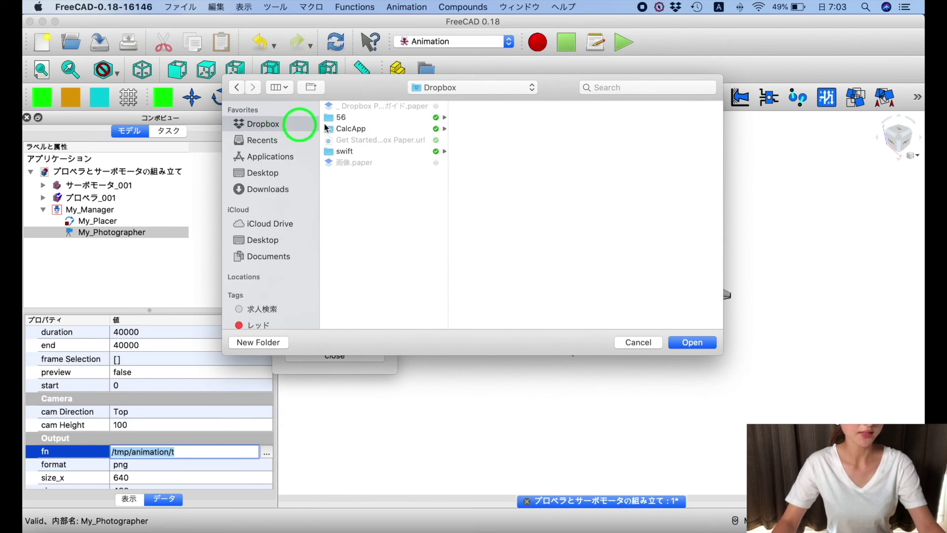
{"action": "left_click", "coordinate": [376, 117]}
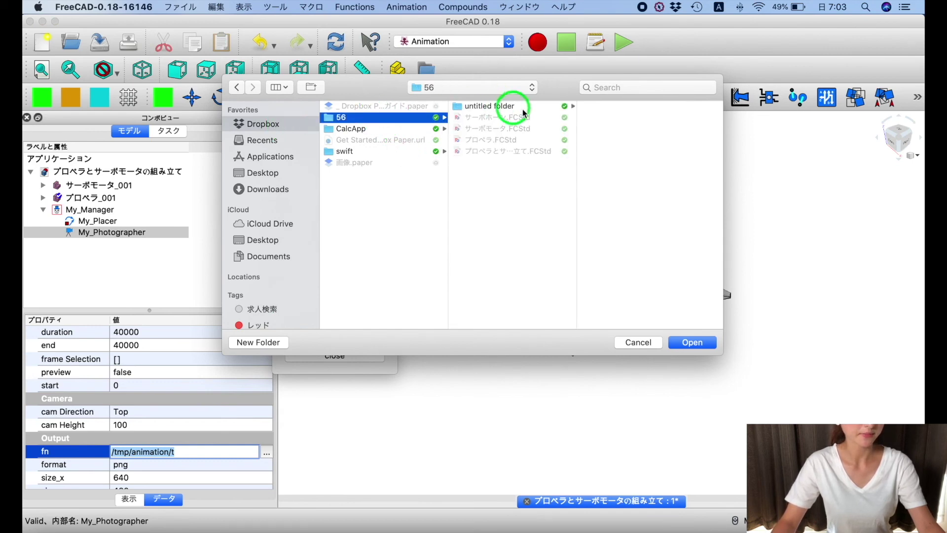
{"action": "left_click", "coordinate": [259, 346]}
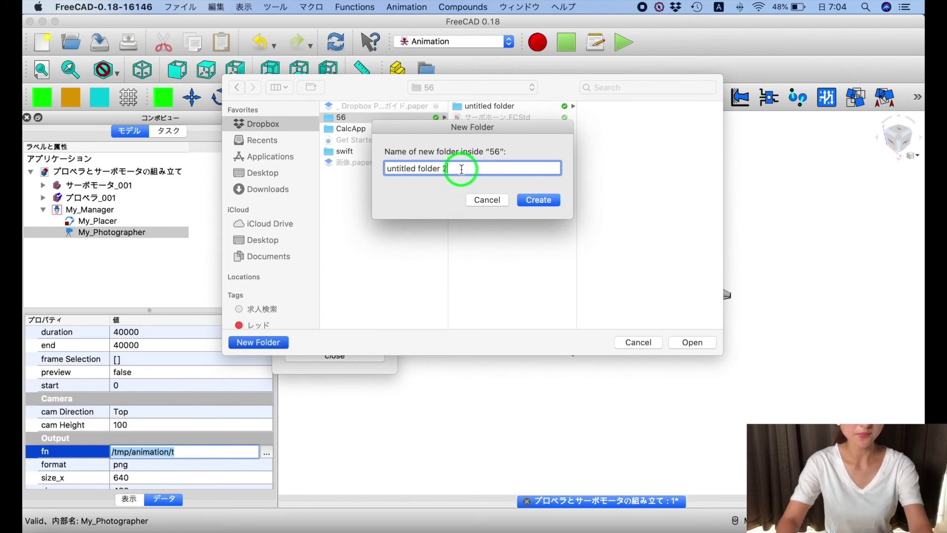
{"action": "type", "text": "Top.image"}
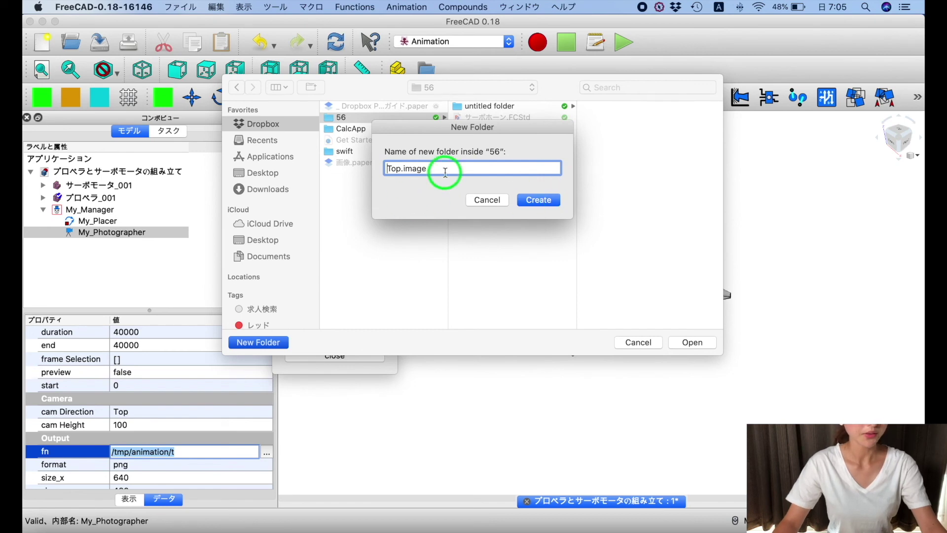
{"action": "left_click", "coordinate": [539, 199]}
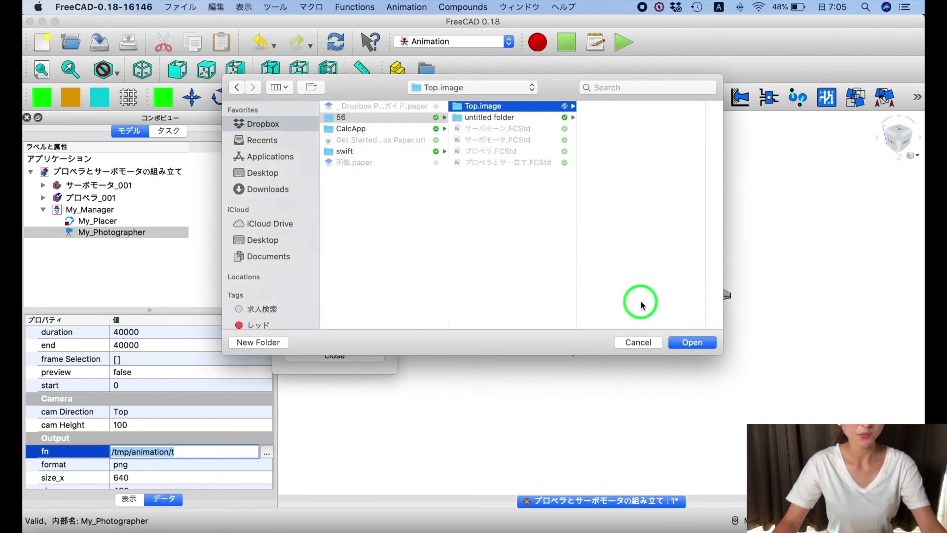
{"action": "left_click", "coordinate": [689, 352]}
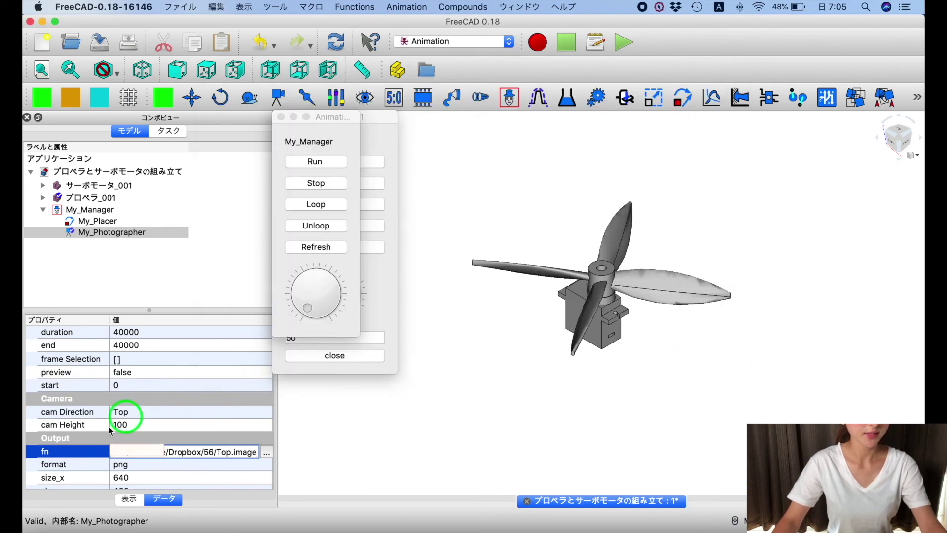
Step: Run My_Manager's animation to render top-view frames of the spinning propeller
{"action": "scroll", "coordinate": [80, 468], "scroll_direction": "down", "scroll_amount": 1}
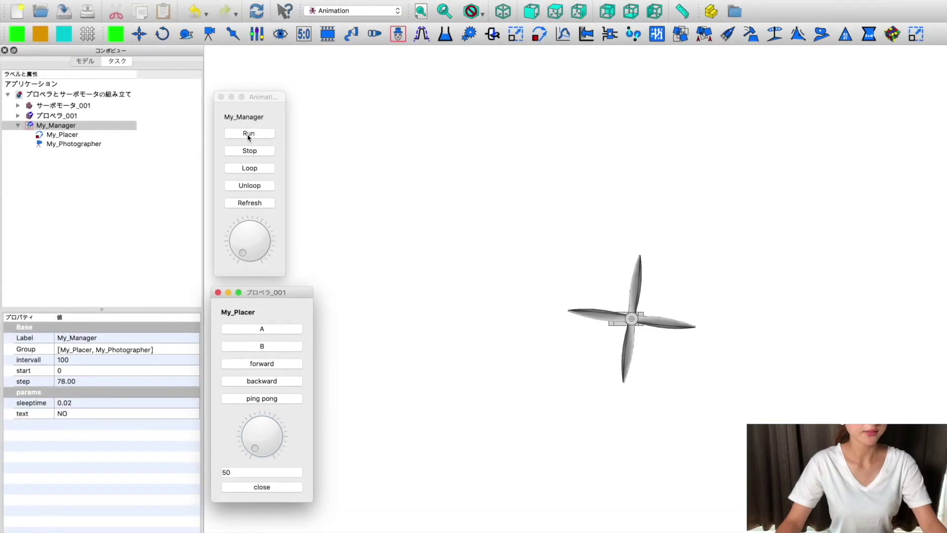
{"action": "left_click", "coordinate": [248, 135]}
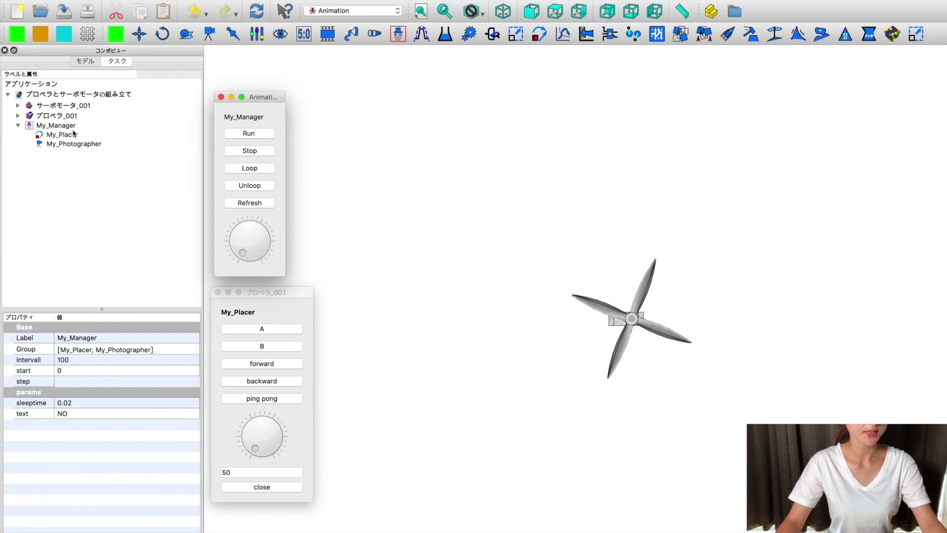